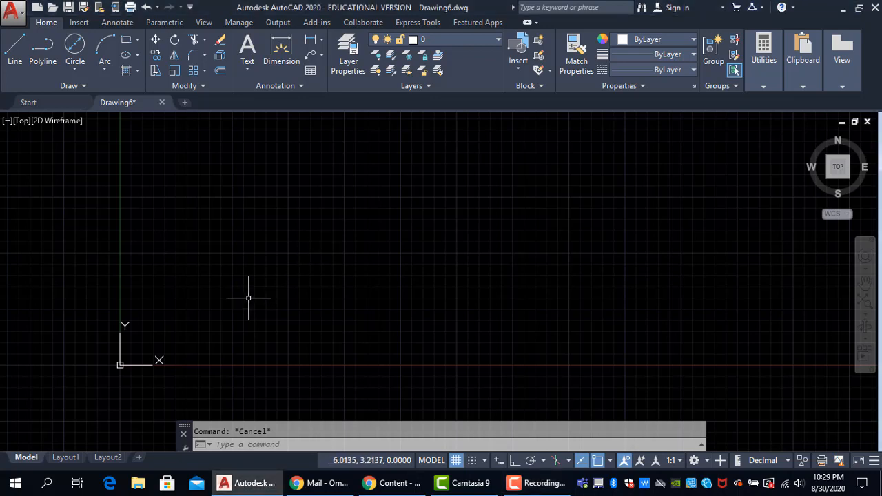
Step: Start a line at the origin 0,0 and turn on Ortho mode
{"action": "scroll", "coordinate": [142, 356], "scroll_direction": "up", "scroll_amount": 3}
{"action": "middle_click_drag", "start_coordinate": [142, 357], "coordinate": [278, 346]}
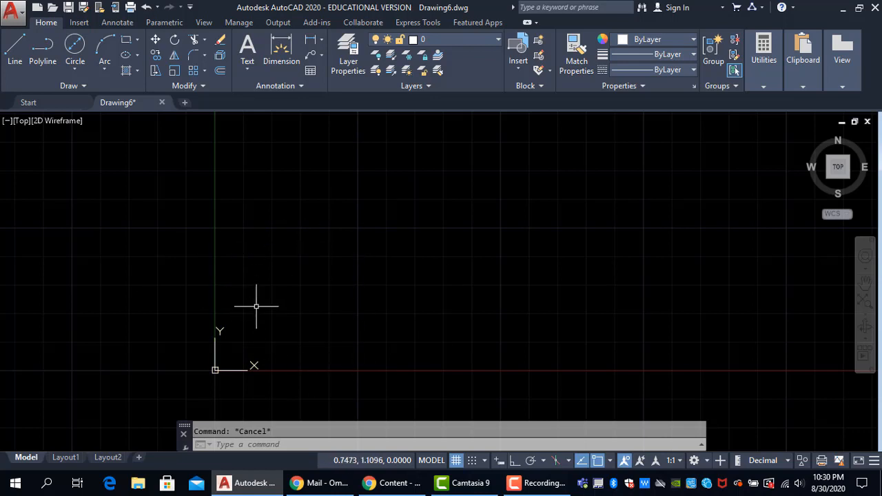
{"action": "left_click", "coordinate": [24, 59]}
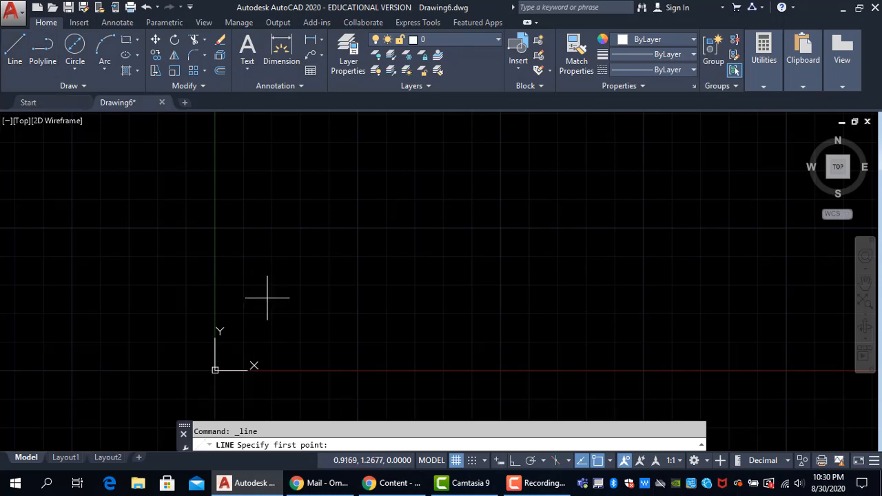
{"action": "key", "text": "Return"}
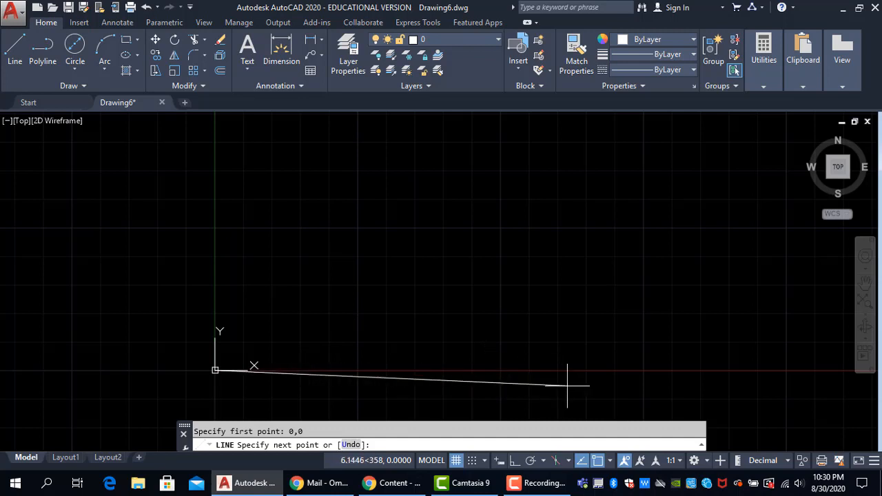
{"action": "left_click", "coordinate": [515, 463]}
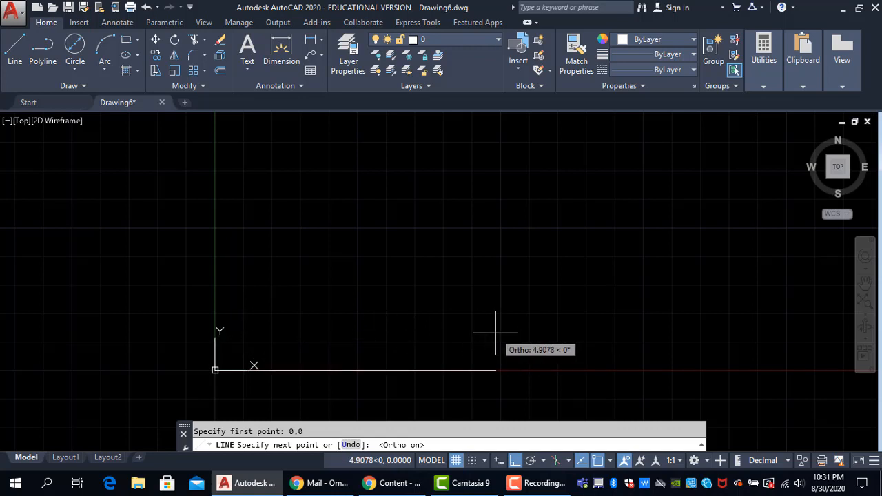
Step: Draw a 2 by 2 unit square from the origin with four 2-unit segments going right, up, left and down
{"action": "type", "text": "2"}
{"action": "key", "text": "Return"}
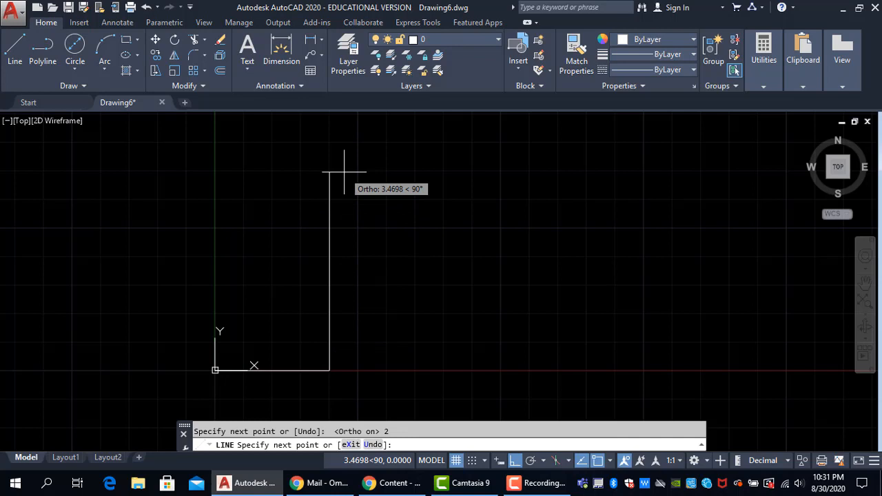
{"action": "type", "text": "2"}
{"action": "key", "text": "Return"}
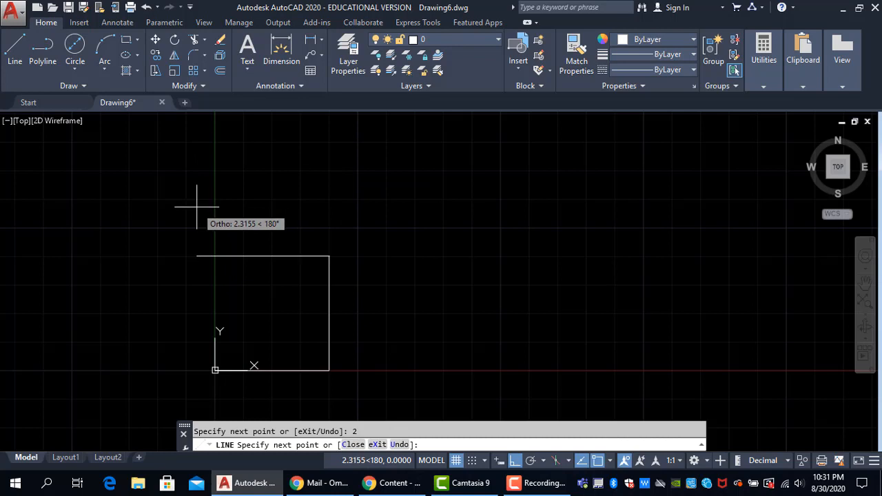
{"action": "type", "text": "2"}
{"action": "key", "text": "Return"}
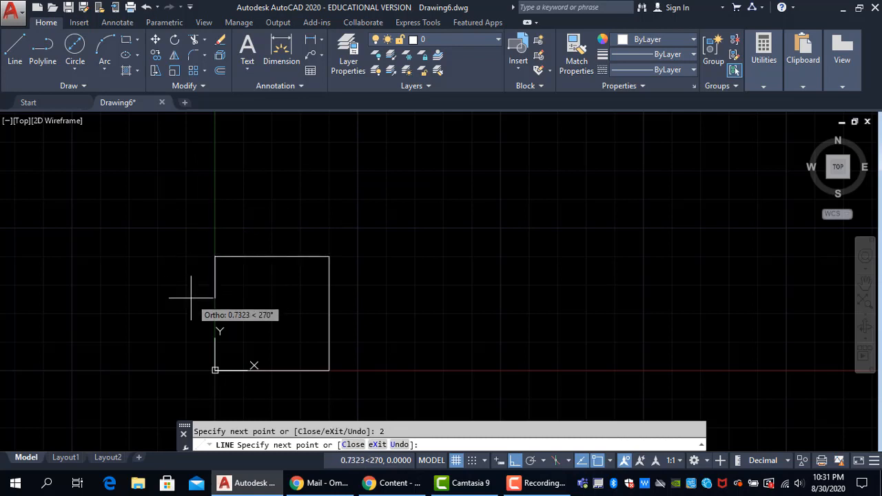
{"action": "type", "text": "2"}
{"action": "key", "text": "Return"}
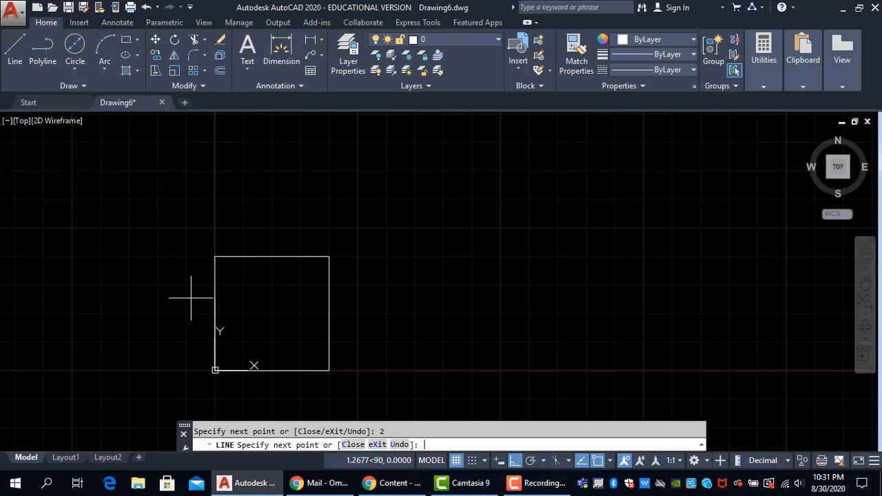
{"action": "key", "text": "Return"}
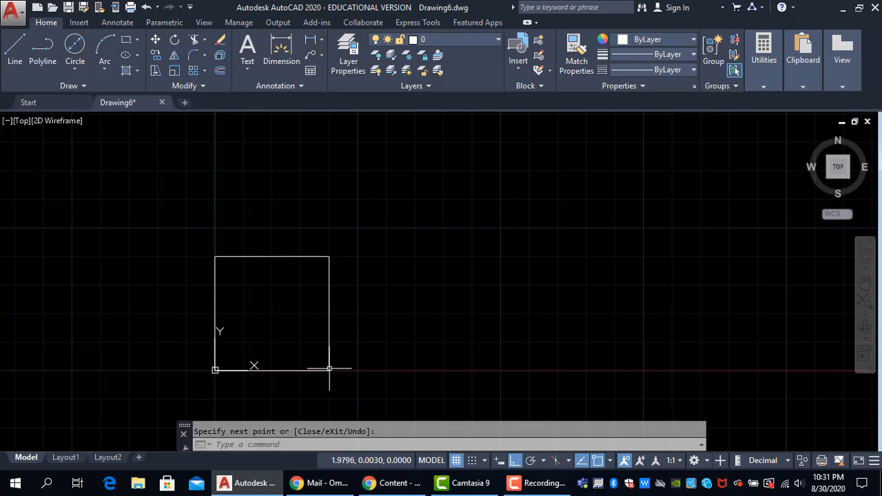
Step: Erase all four lines of the square
{"action": "left_click", "coordinate": [383, 399]}
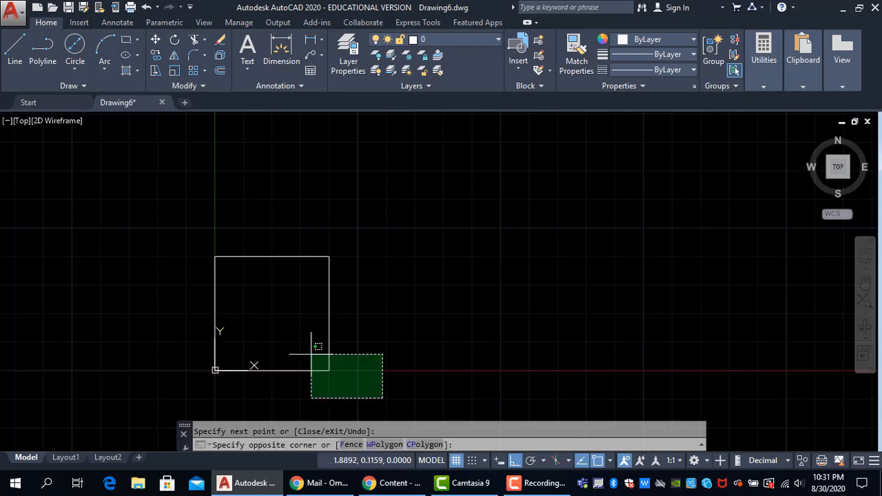
{"action": "left_click", "coordinate": [178, 217]}
{"action": "type", "text": "e"}
{"action": "key", "text": "space"}
{"action": "key", "text": "Escape"}
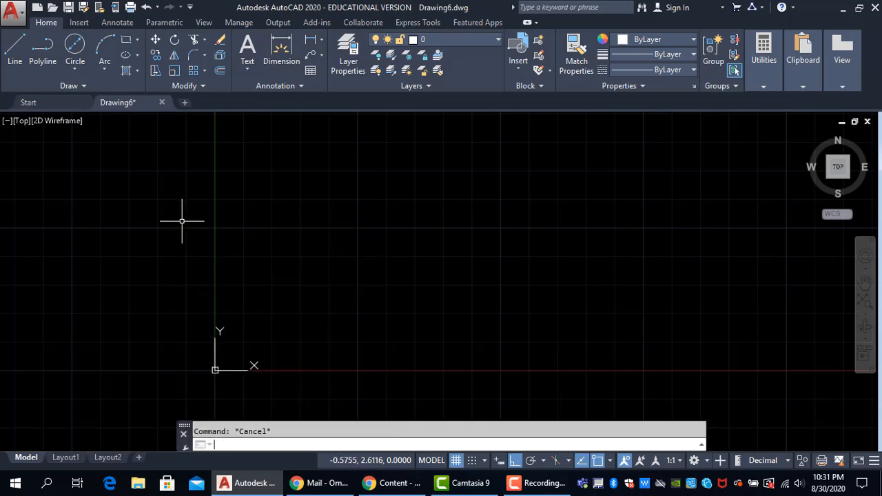
Step: Draw a horizontal line 2 units long to the right from the origin 0,0
{"action": "type", "text": "l"}
{"action": "key", "text": "space"}
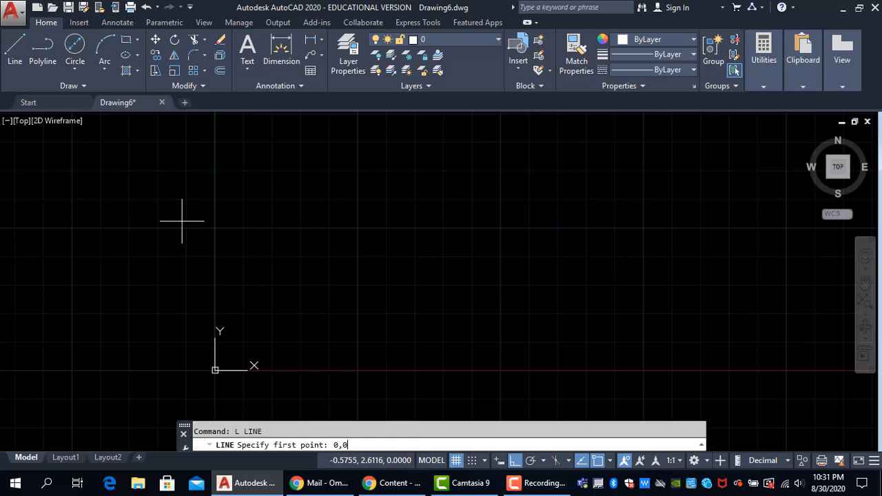
{"action": "type", "text": "0,0"}
{"action": "key", "text": "Return"}
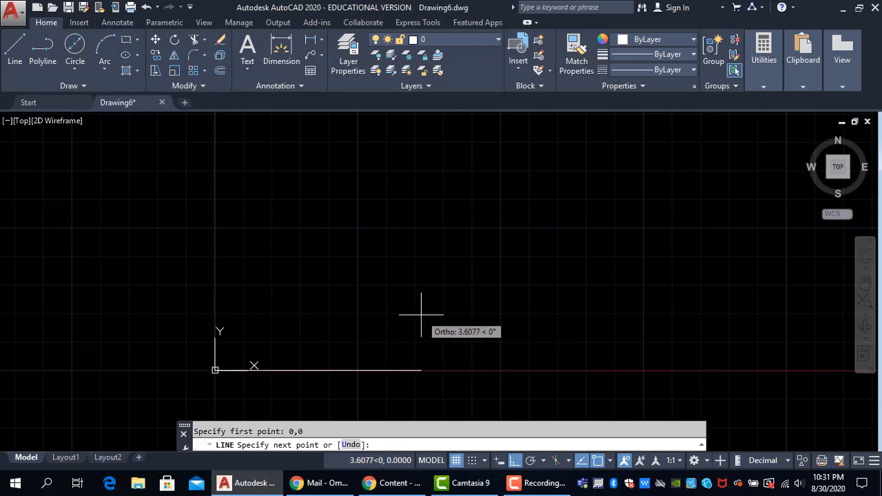
{"action": "type", "text": "20"}
{"action": "key", "text": "BackSpace"}
{"action": "key", "text": "Return"}
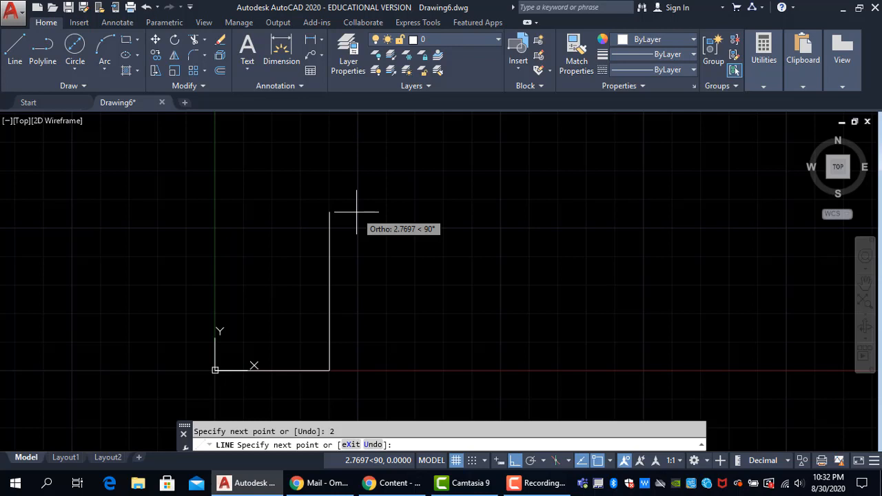
Step: Add a 3-unit vertical segment upward from the line's end and undo it within the Line command
{"action": "type", "text": "3"}
{"action": "key", "text": "Return"}
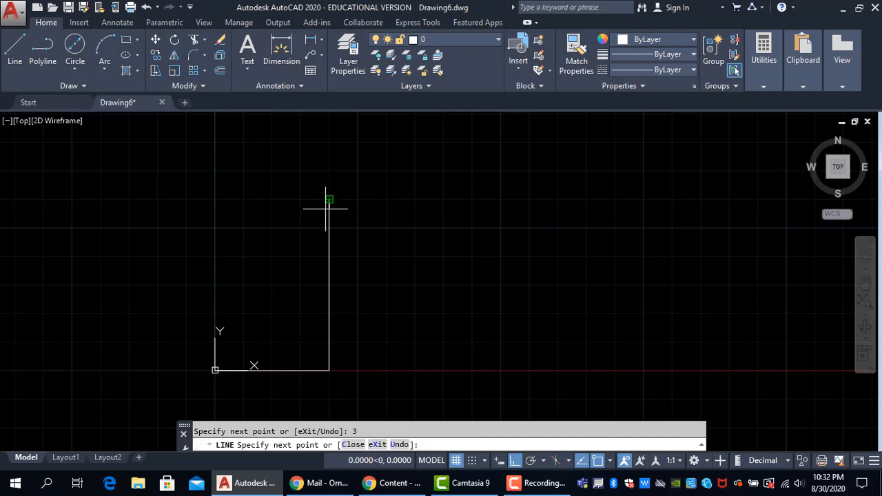
{"action": "left_click", "coordinate": [400, 445]}
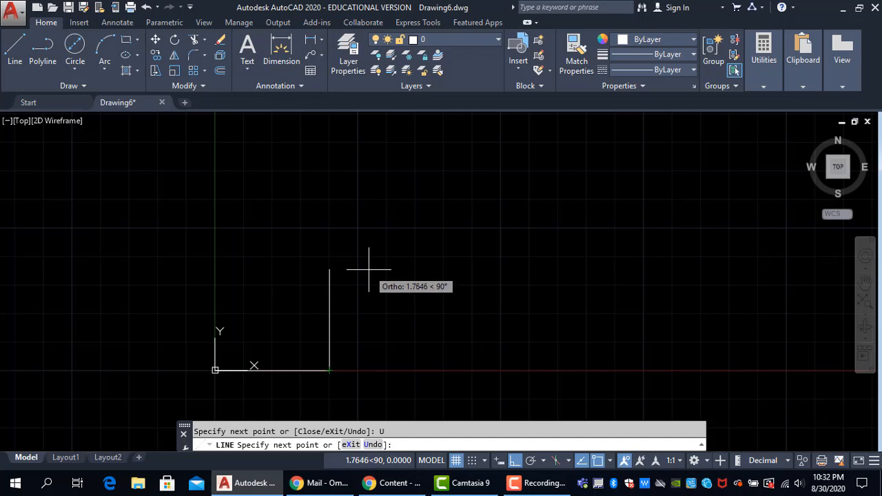
Step: Draw a 2-unit segment upward and a 2-unit segment to the left, and close the outline into a square
{"action": "type", "text": "2"}
{"action": "key", "text": "Return"}
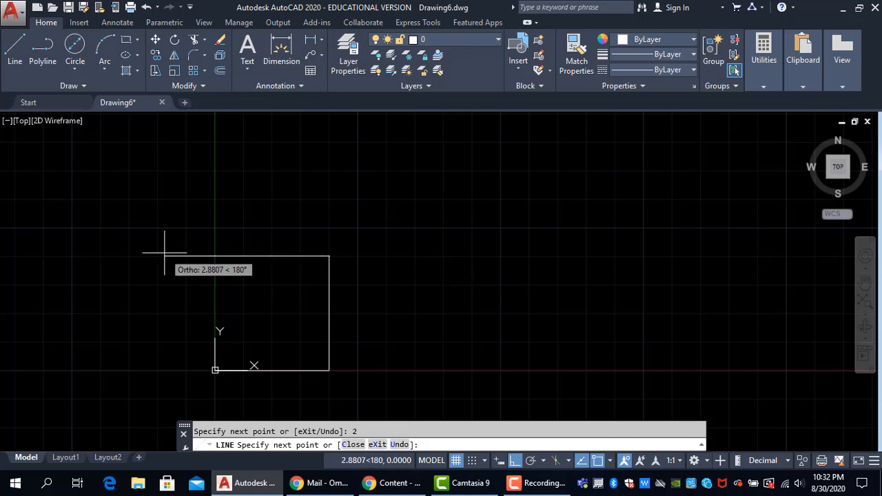
{"action": "type", "text": "2"}
{"action": "key", "text": "Return"}
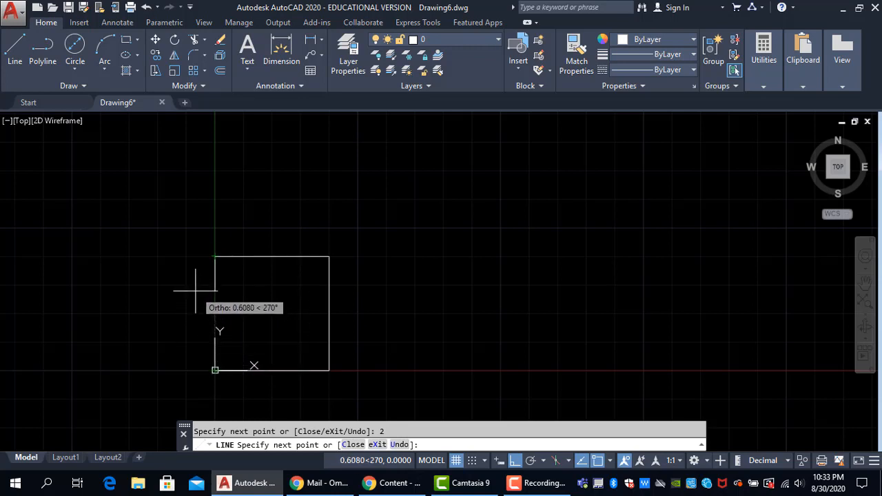
{"action": "type", "text": "c"}
{"action": "key", "text": "Return"}
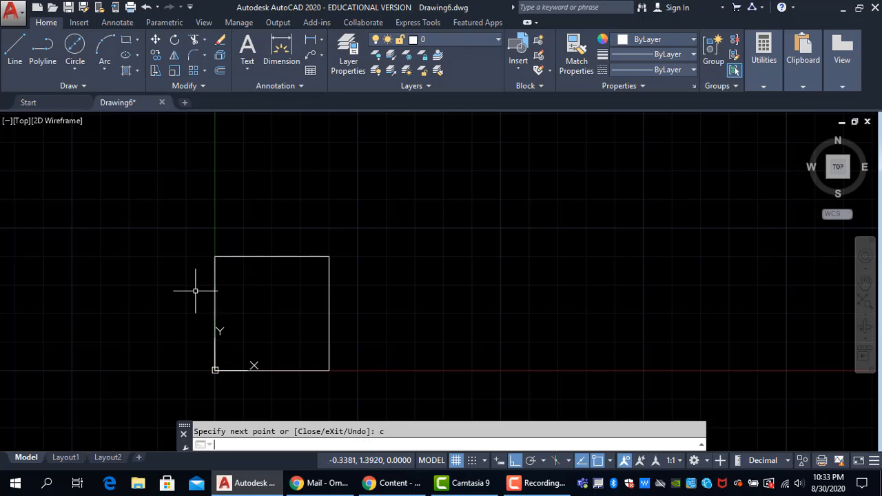
{"action": "key", "text": "Return"}
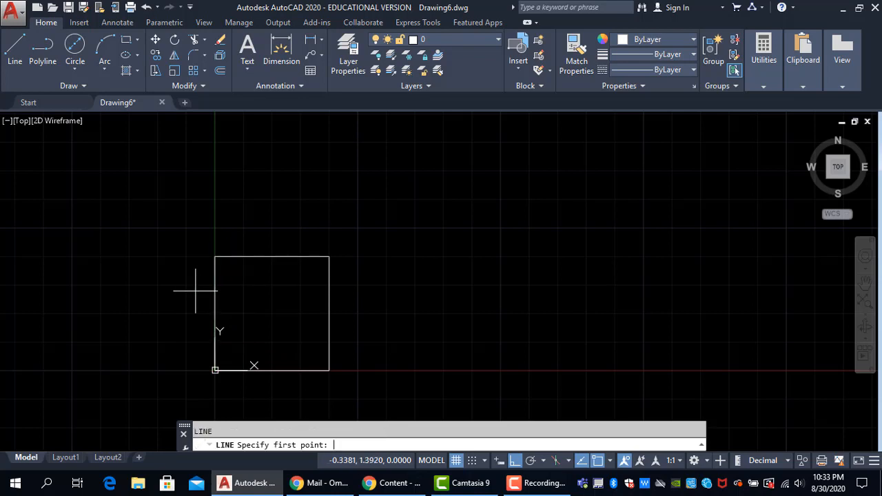
{"action": "middle_click_drag", "start_coordinate": [275, 333], "coordinate": [265, 310]}
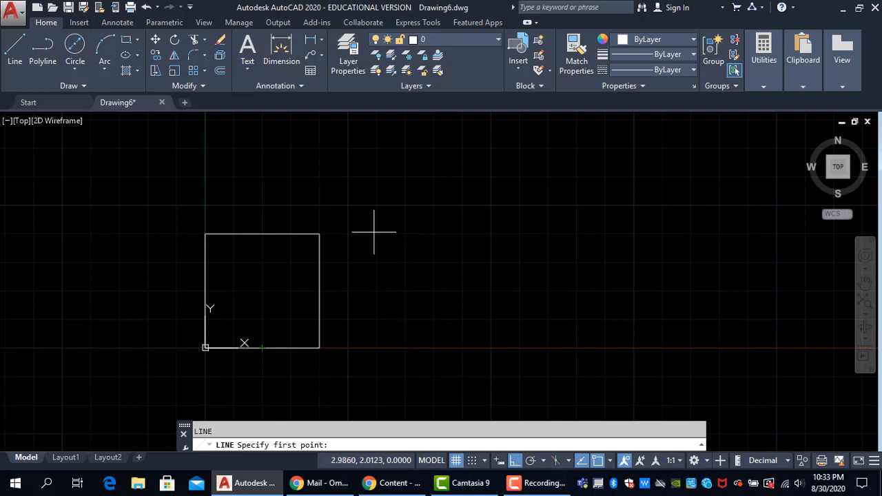
{"action": "left_click", "coordinate": [381, 209]}
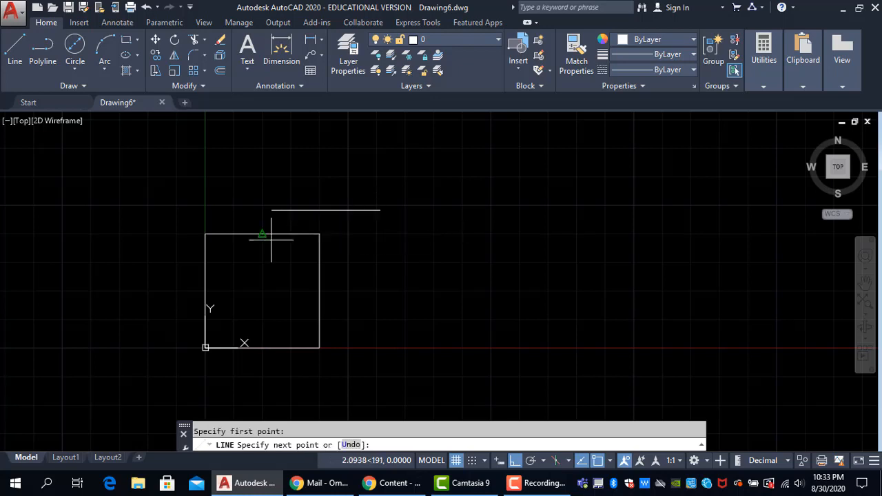
{"action": "key", "text": "Escape"}
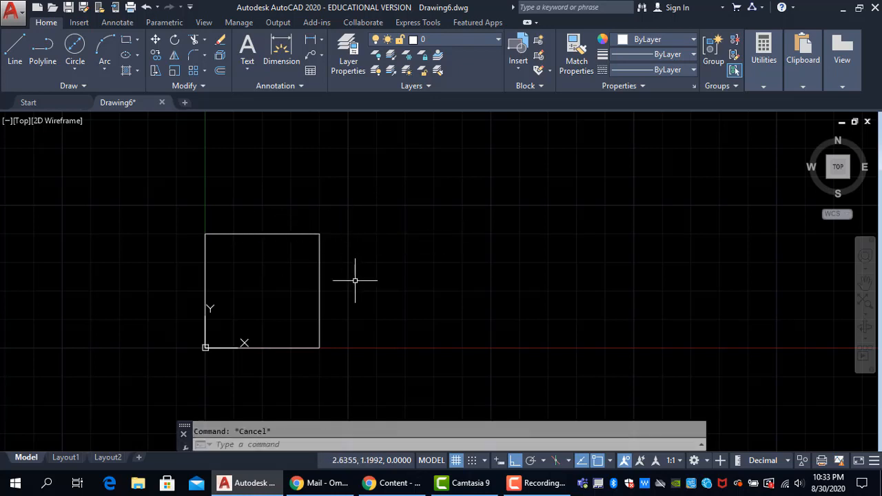
Step: Set the drawing's length unit type to Architectural using the UNITS command
{"action": "middle_click_drag", "start_coordinate": [317, 290], "coordinate": [344, 291]}
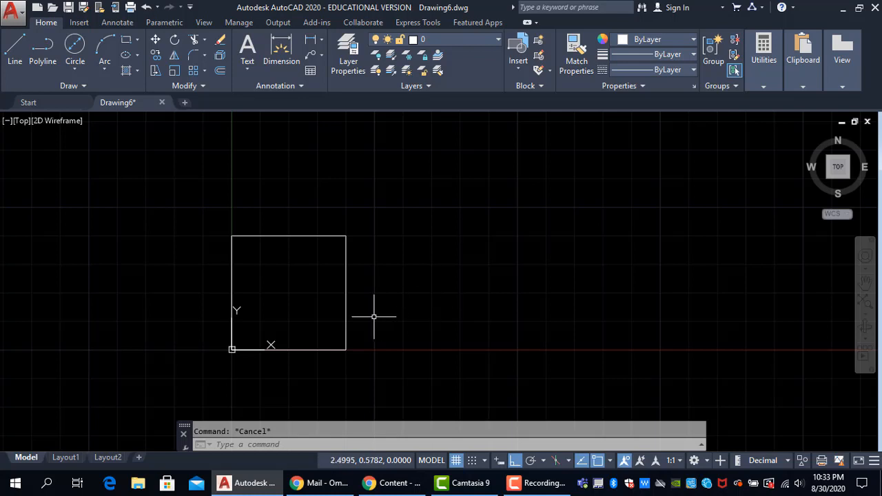
{"action": "middle_click_drag", "start_coordinate": [373, 317], "coordinate": [383, 314]}
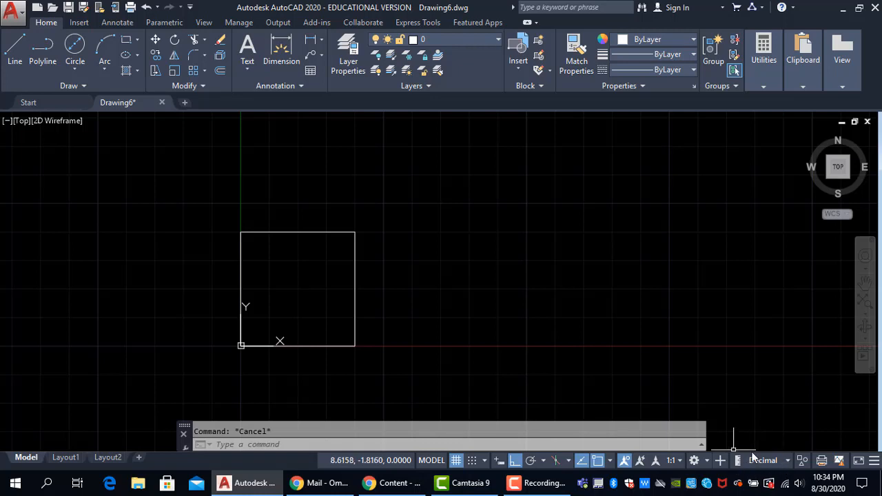
{"action": "left_click", "coordinate": [788, 461]}
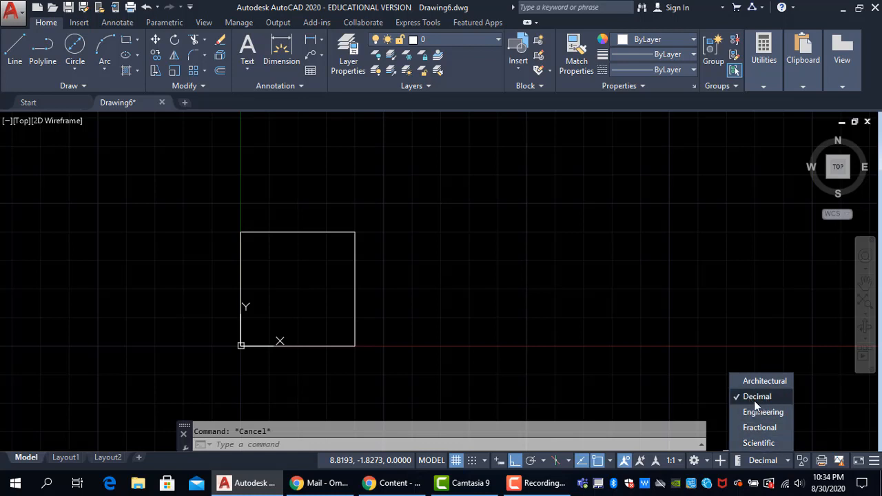
{"action": "left_click", "coordinate": [562, 311]}
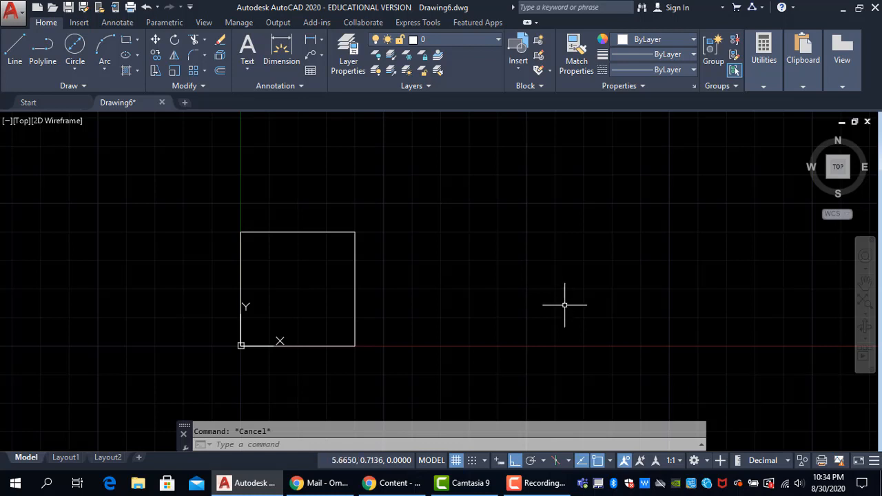
{"action": "type", "text": "units"}
{"action": "key", "text": "Return"}
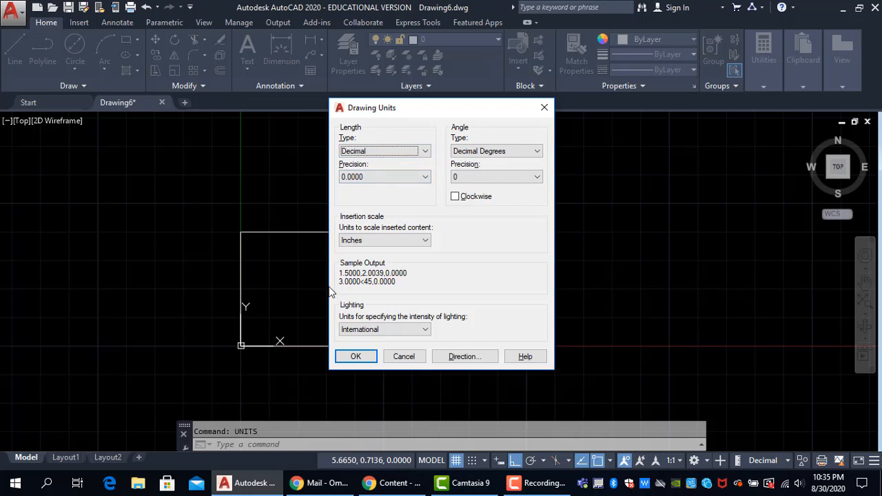
{"action": "left_click", "coordinate": [426, 151]}
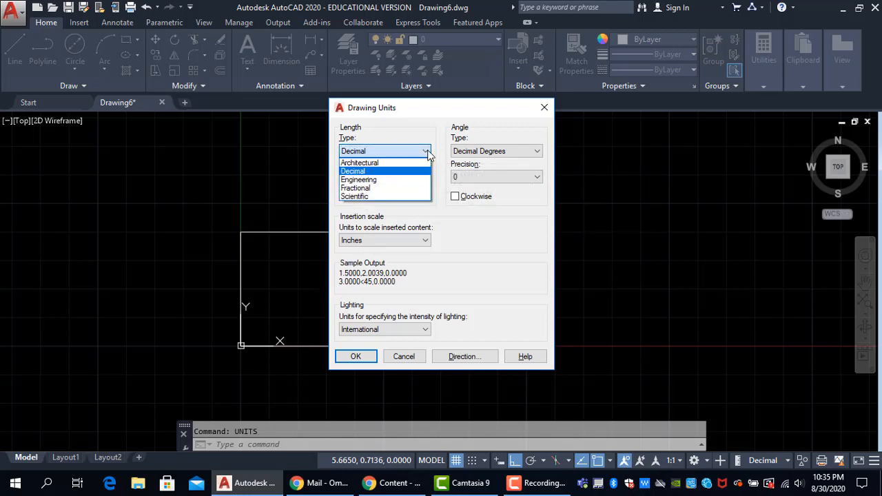
{"action": "left_click", "coordinate": [387, 164]}
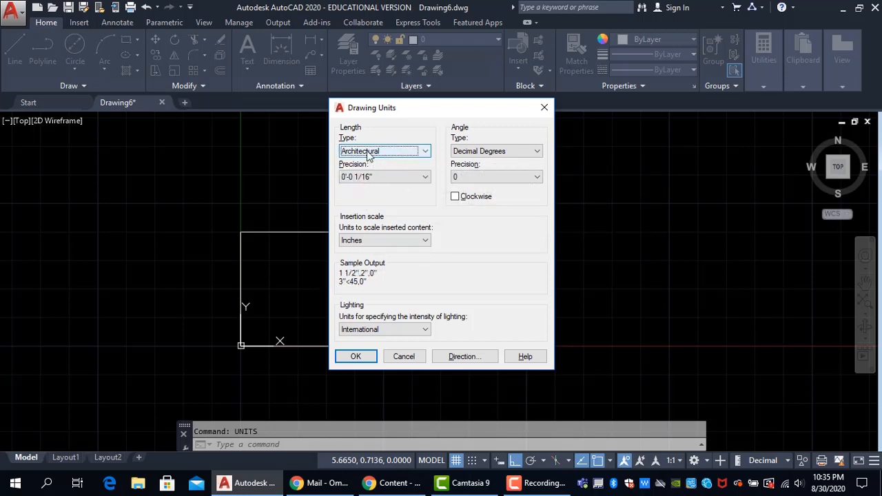
{"action": "left_click", "coordinate": [355, 357]}
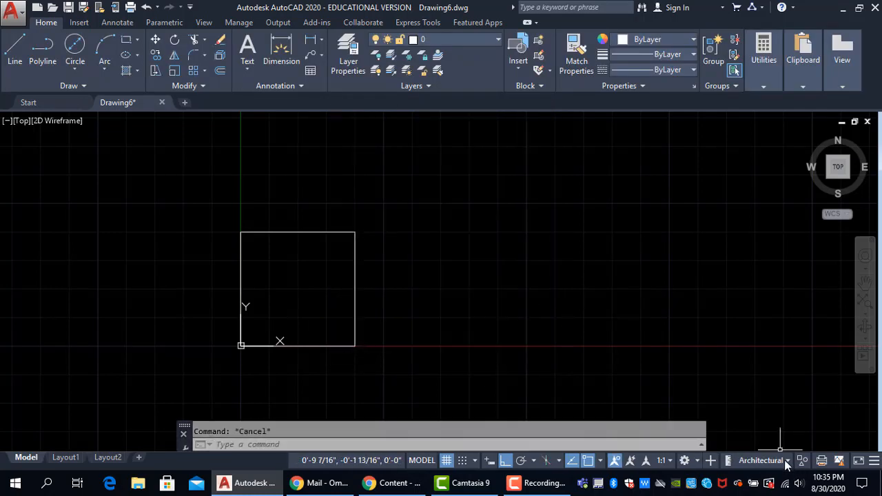
Step: Switch the drawing units to Decimal and back to Architectural
{"action": "left_click", "coordinate": [787, 460]}
{"action": "left_click", "coordinate": [754, 398]}
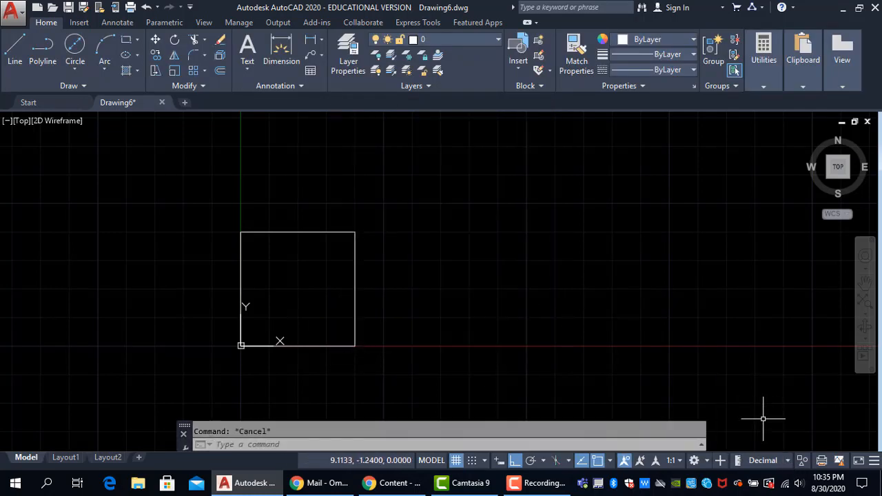
{"action": "left_click", "coordinate": [787, 461]}
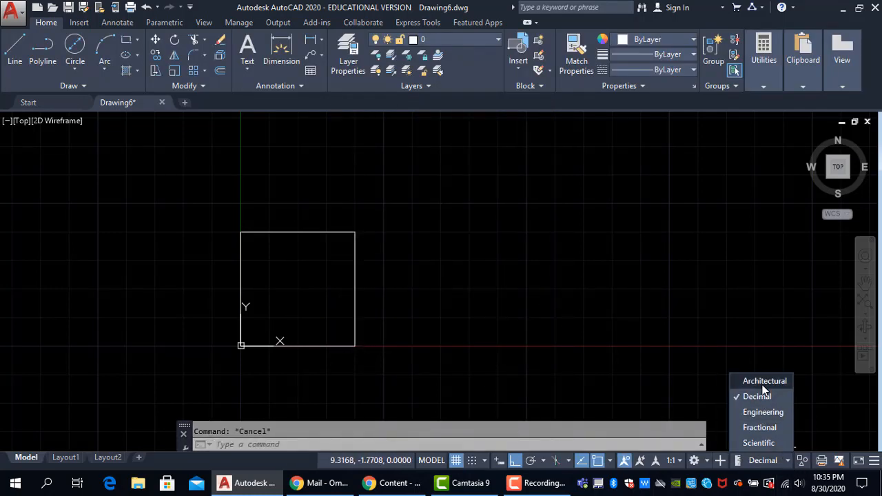
{"action": "left_click", "coordinate": [755, 384]}
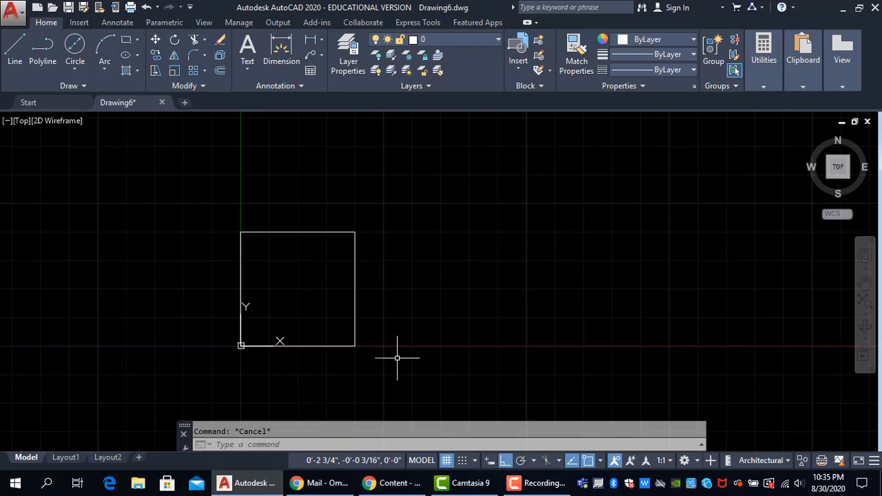
Step: Erase all four lines of the existing square
{"action": "left_click", "coordinate": [403, 384]}
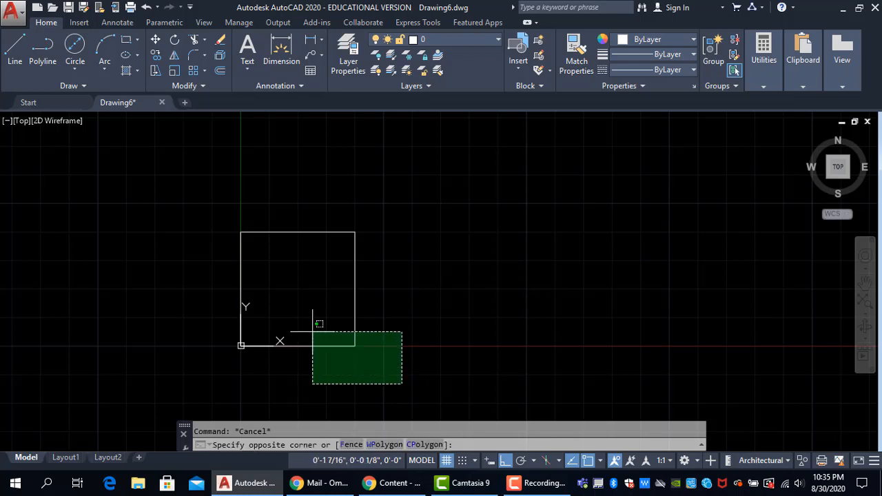
{"action": "left_click", "coordinate": [218, 206]}
{"action": "type", "text": "e"}
{"action": "key", "text": "Return"}
Step: Start a line at 0,0 and draw a horizontal segment 2 inches long to the right
{"action": "type", "text": "l"}
{"action": "key", "text": "Return"}
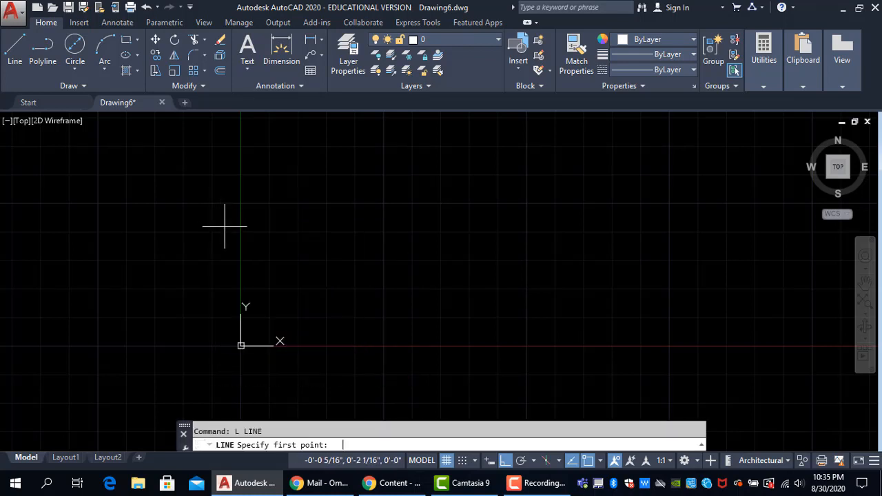
{"action": "type", "text": "0,0"}
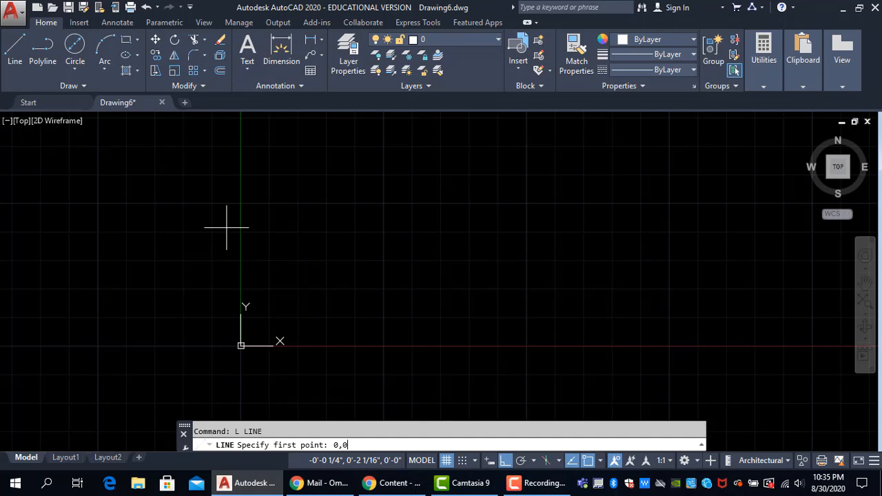
{"action": "key", "text": "Return"}
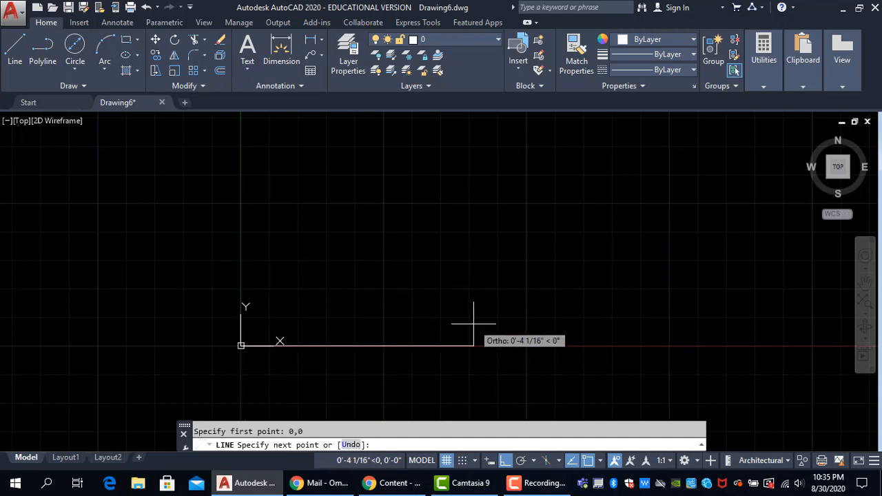
{"action": "type", "text": "21"}
{"action": "key", "text": "BackSpace"}
{"action": "key", "text": "Return"}
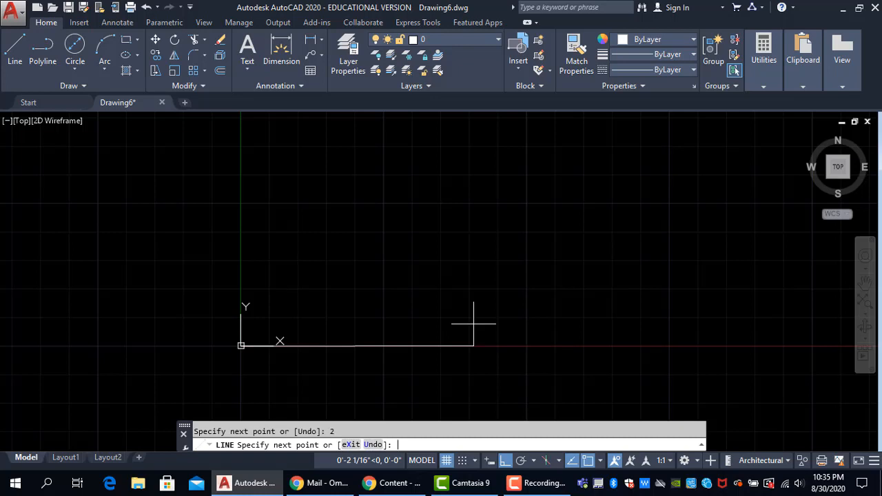
Step: Add a 2-inch segment upward and a 2-inch segment to the left, and close the outline into a square
{"action": "type", "text": "2"}
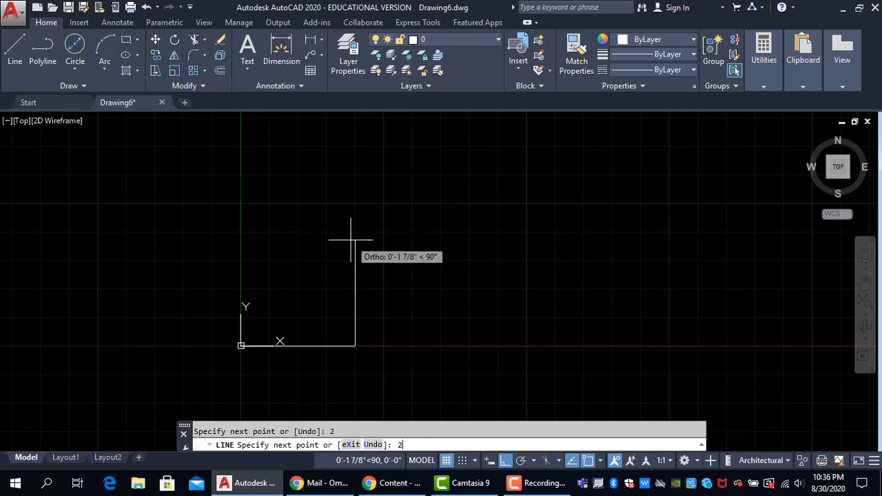
{"action": "key", "text": "Return"}
{"action": "type", "text": "2"}
{"action": "key", "text": "Return"}
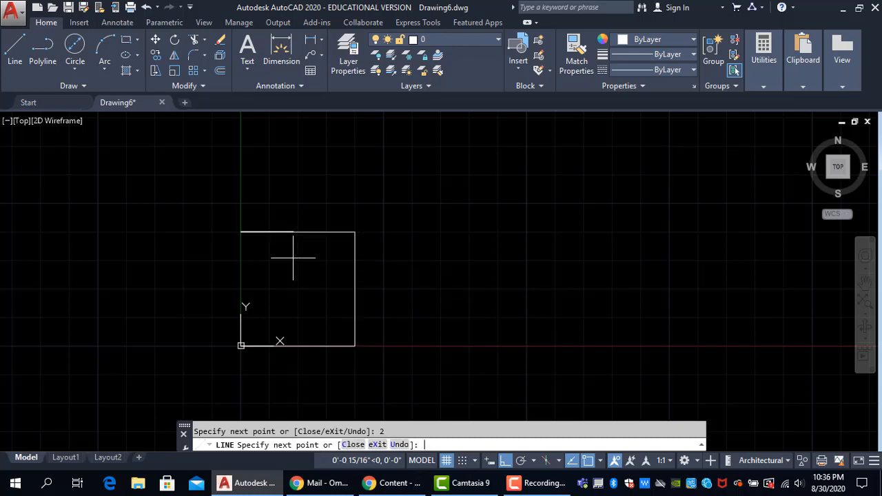
{"action": "type", "text": "c"}
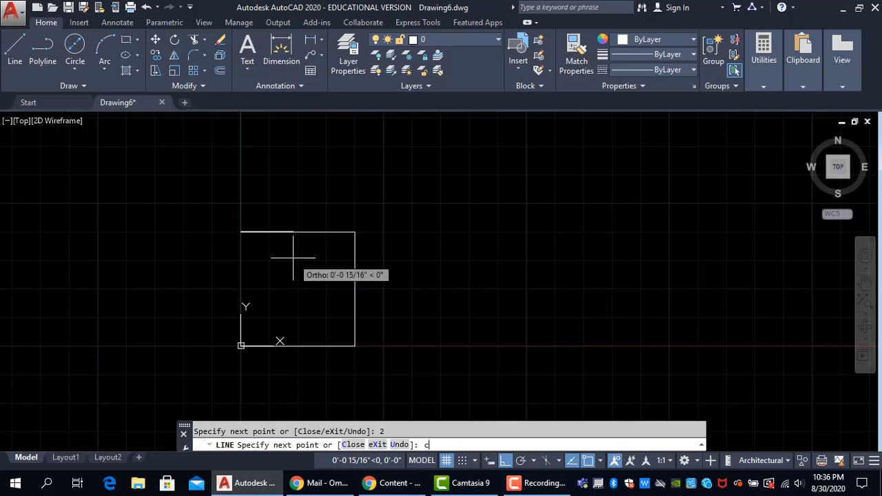
{"action": "key", "text": "Return"}
{"action": "scroll", "coordinate": [291, 273], "scroll_direction": "down", "scroll_amount": 2}
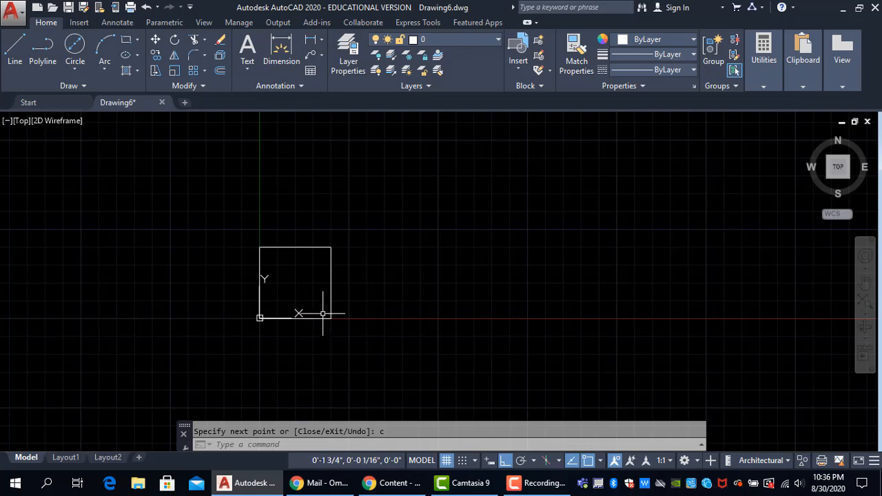
{"action": "scroll", "coordinate": [315, 310], "scroll_direction": "down", "scroll_amount": 6}
{"action": "middle_click_drag", "start_coordinate": [378, 348], "coordinate": [301, 319]}
{"action": "type", "text": "o"}
{"action": "key", "text": "Return"}
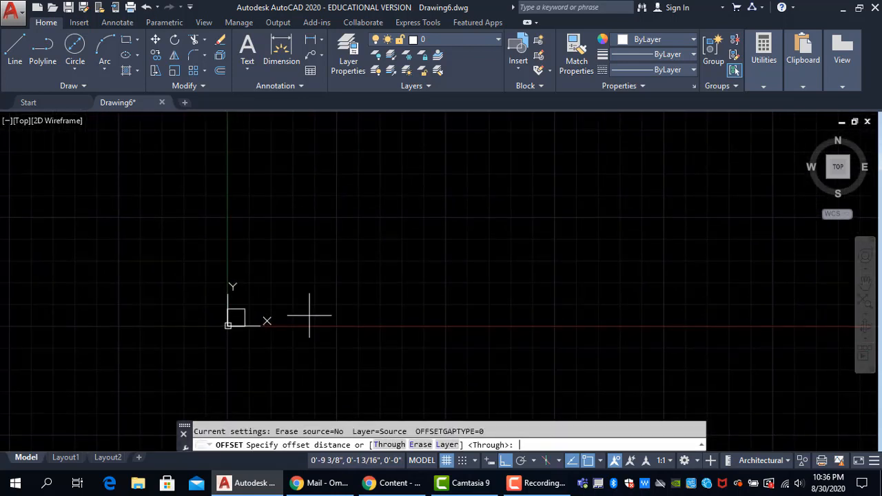
{"action": "key", "text": "Escape"}
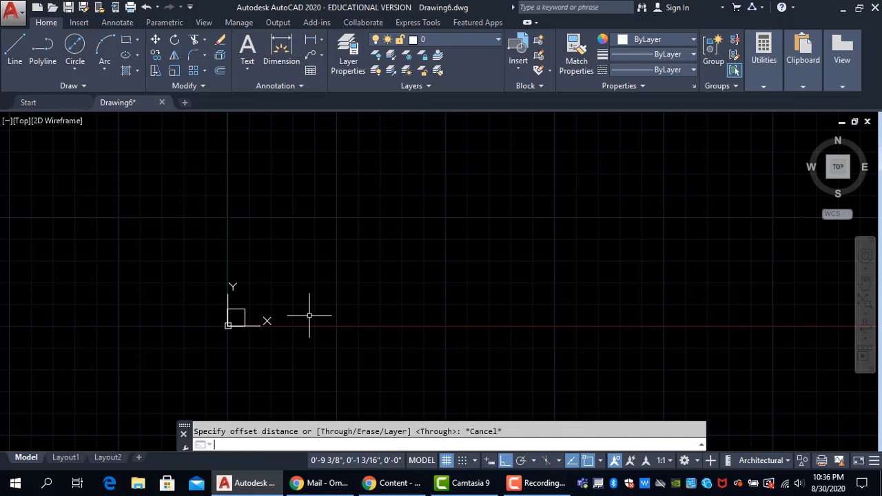
Step: Start a line at 0,0 and draw a horizontal segment 2' long to the right
{"action": "type", "text": "l"}
{"action": "key", "text": "Return"}
{"action": "type", "text": "0,0"}
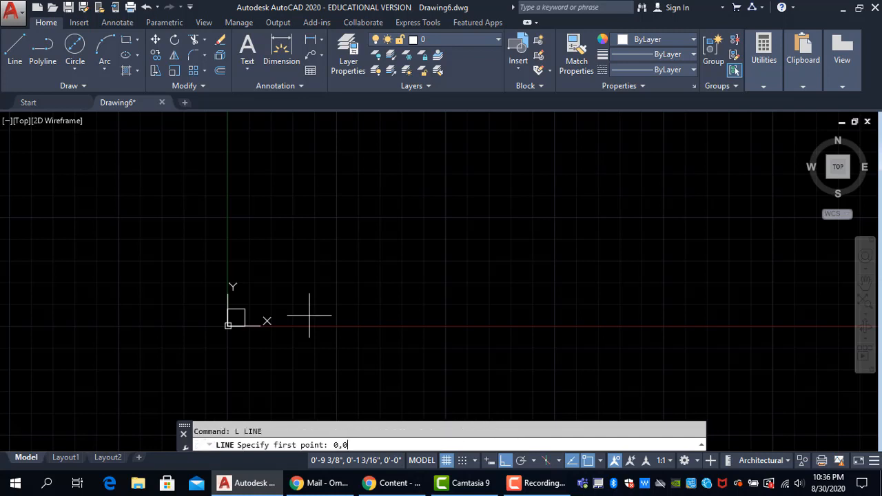
{"action": "key", "text": "Return"}
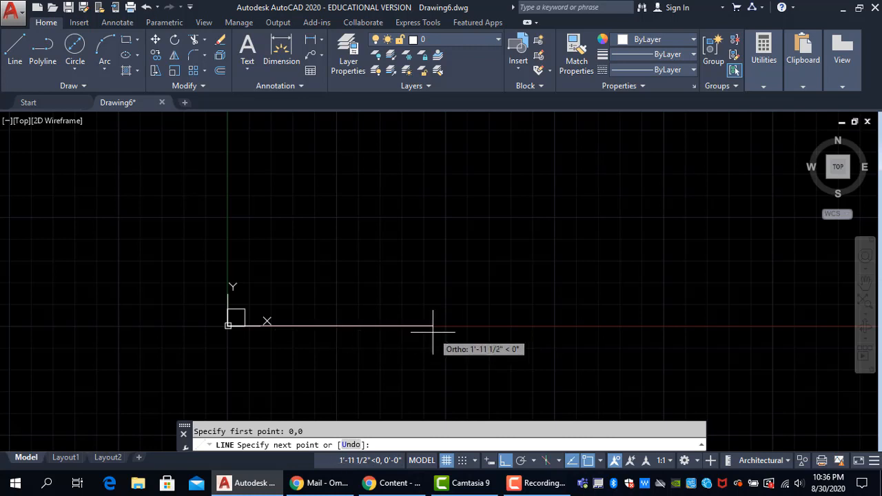
{"action": "type", "text": "2"}
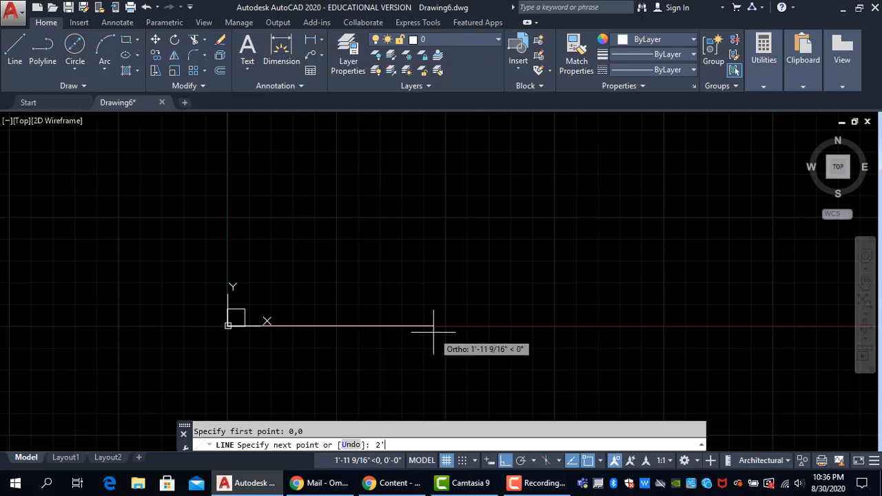
{"action": "key", "text": "Return"}
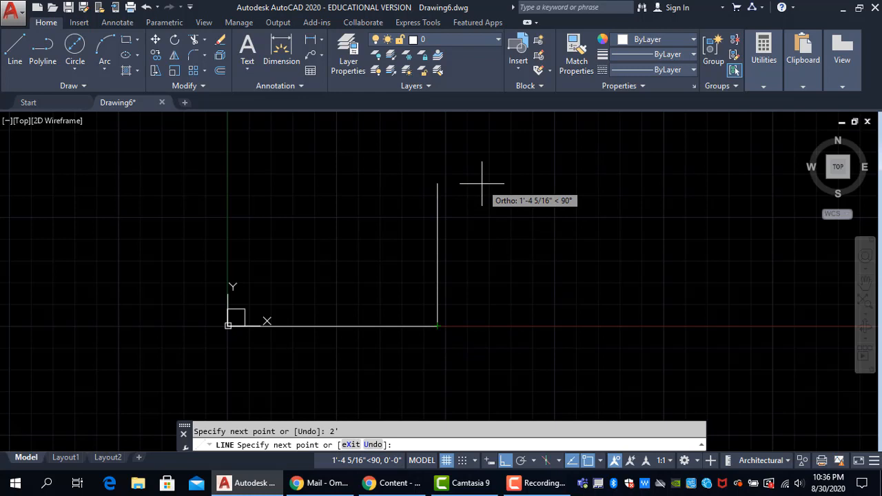
Step: Continue the line 2' upward and 2' to the left, and close it into a square
{"action": "type", "text": "2'"}
{"action": "key", "text": "Return"}
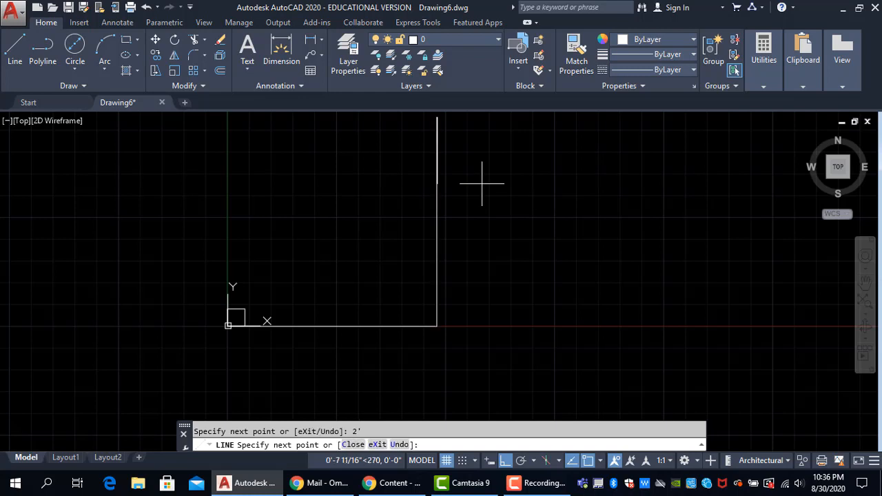
{"action": "type", "text": "2"}
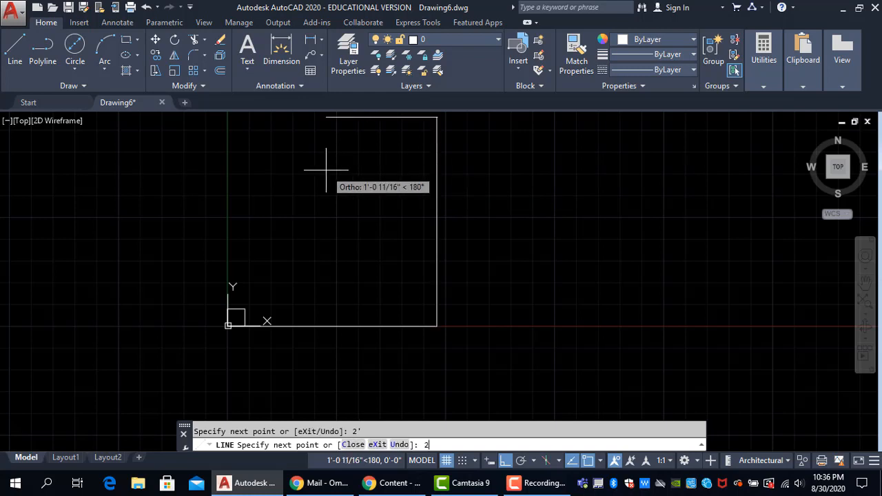
{"action": "type", "text": "'"}
{"action": "key", "text": "Return"}
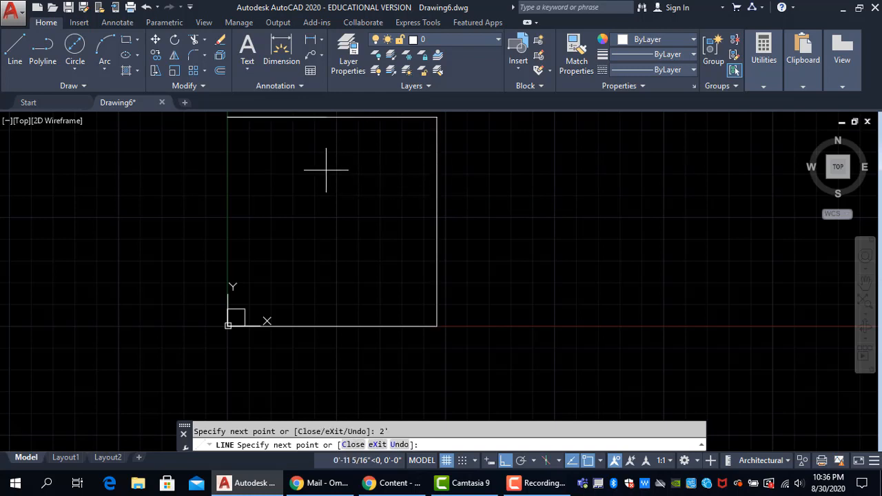
{"action": "type", "text": "c"}
{"action": "key", "text": "Return"}
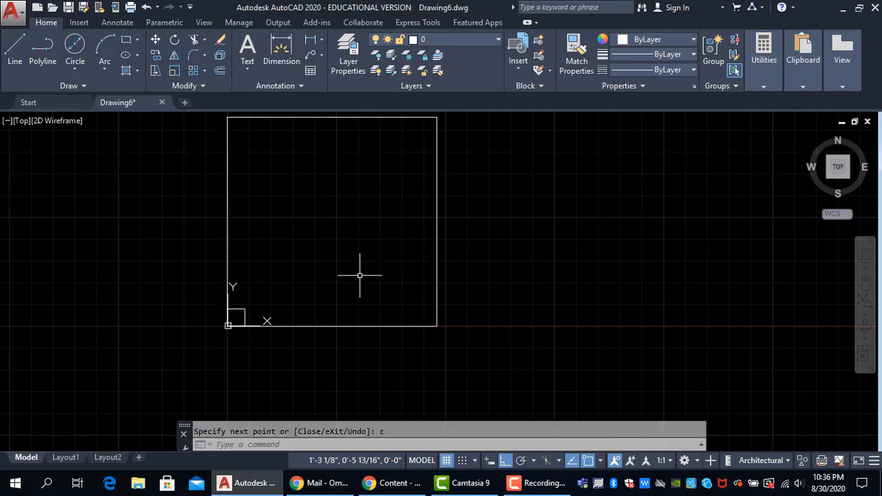
Step: Erase both the small and the large square together
{"action": "middle_click_drag", "start_coordinate": [361, 272], "coordinate": [362, 306]}
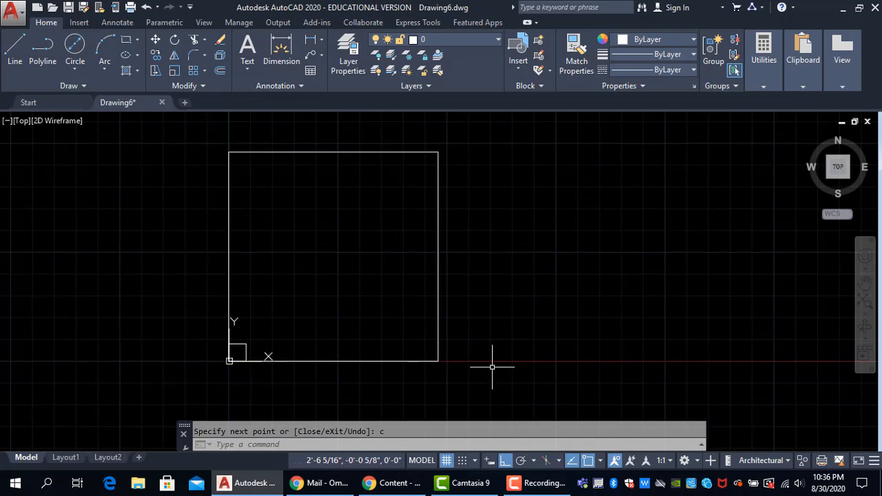
{"action": "left_click", "coordinate": [490, 389]}
{"action": "left_click", "coordinate": [214, 134]}
{"action": "type", "text": "e"}
{"action": "key", "text": "Return"}
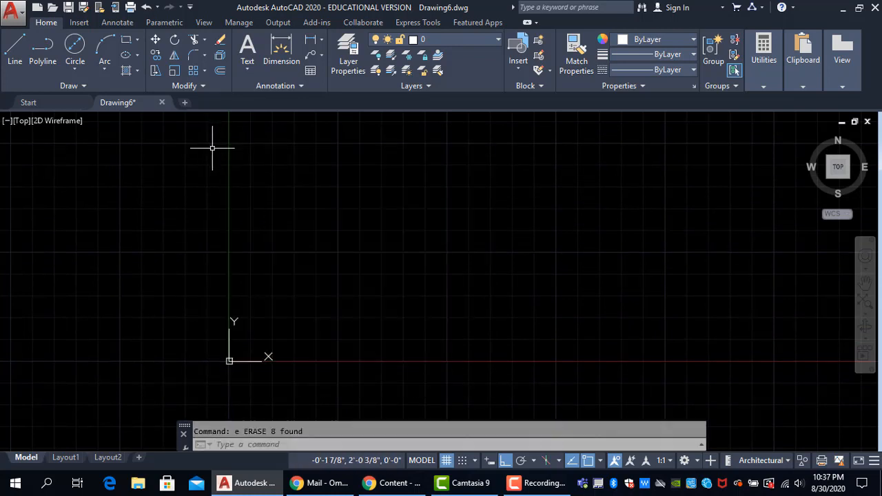
Step: Start a line at the origin 0,0 and draw a horizontal segment 2'6" long to the right
{"action": "middle_click_drag", "start_coordinate": [241, 355], "coordinate": [246, 299]}
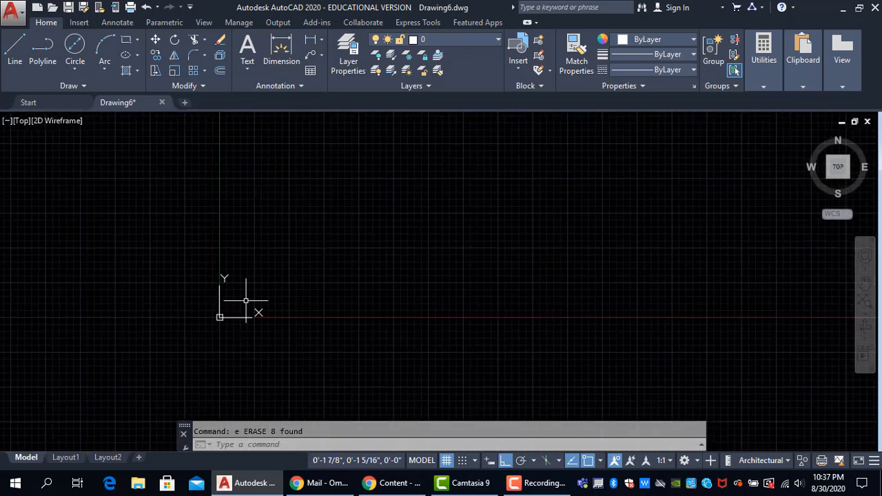
{"action": "scroll", "coordinate": [246, 302], "scroll_direction": "up", "scroll_amount": 1}
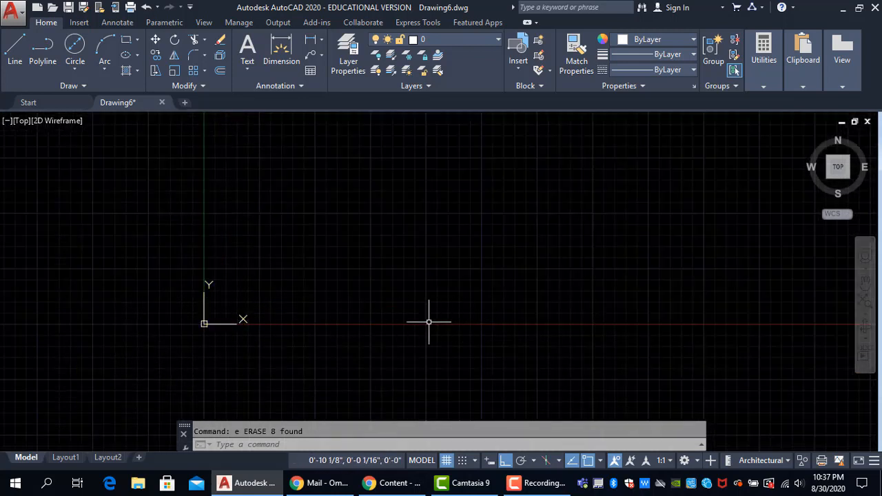
{"action": "type", "text": "l"}
{"action": "key", "text": "Return"}
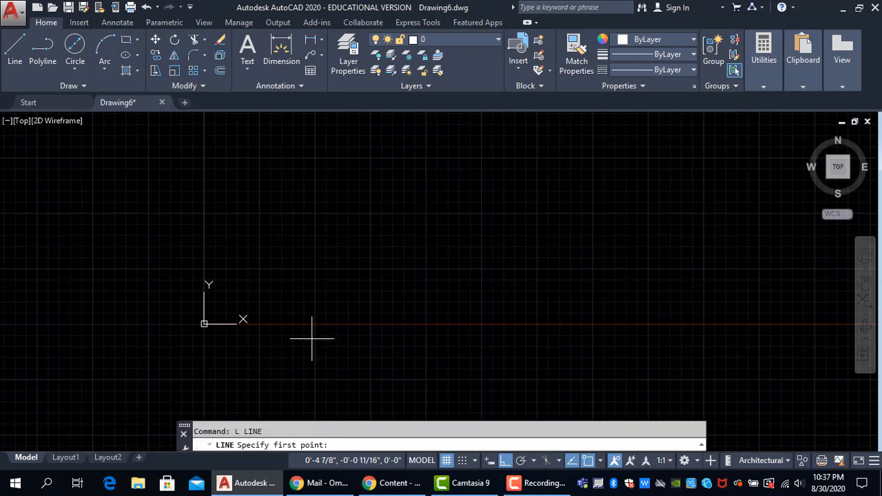
{"action": "type", "text": "0,0"}
{"action": "key", "text": "Return"}
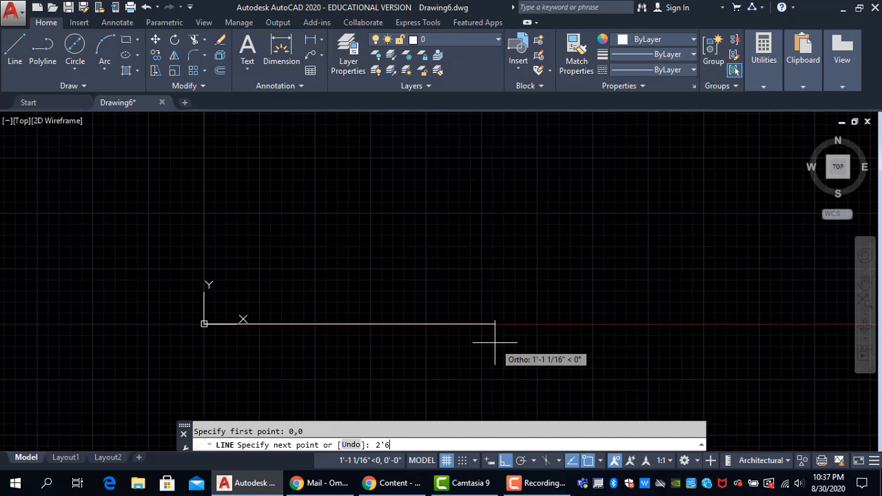
{"action": "type", "text": "\""}
{"action": "key", "text": "Return"}
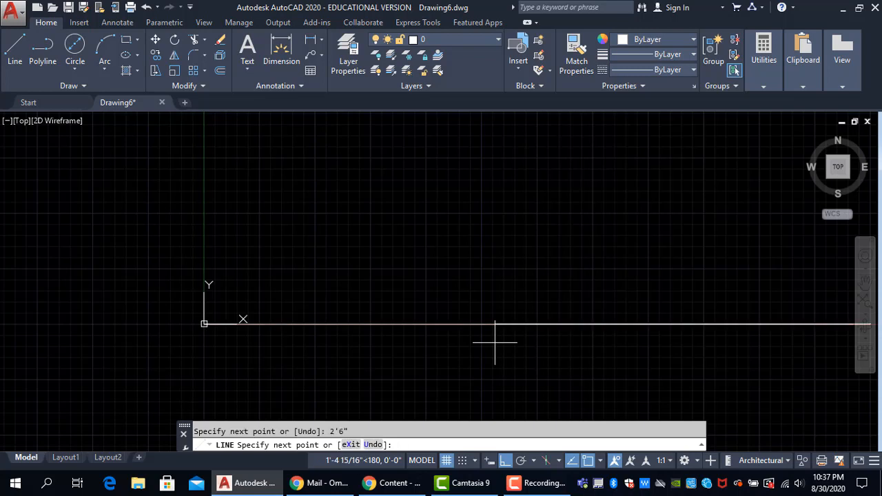
Step: Add a 2'6" segment upward and a 2'6" segment to the left, and close the outline into a square
{"action": "scroll", "coordinate": [495, 341], "scroll_direction": "down", "scroll_amount": 7}
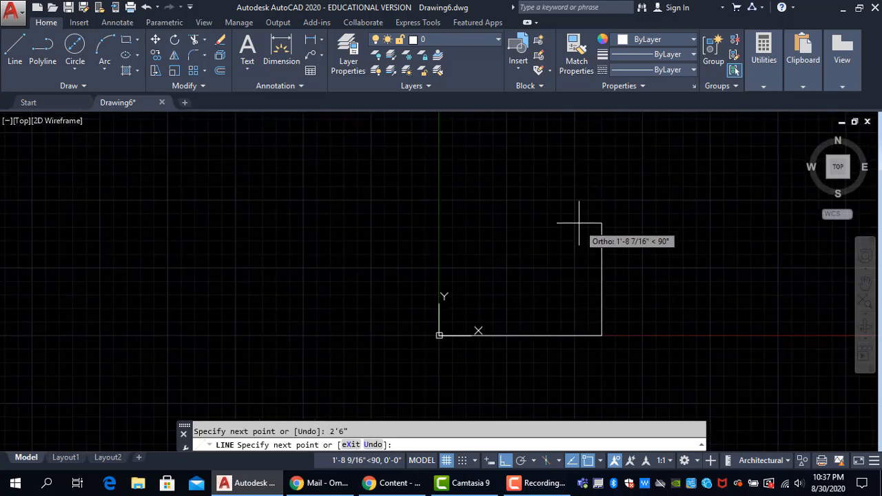
{"action": "type", "text": "2'"}
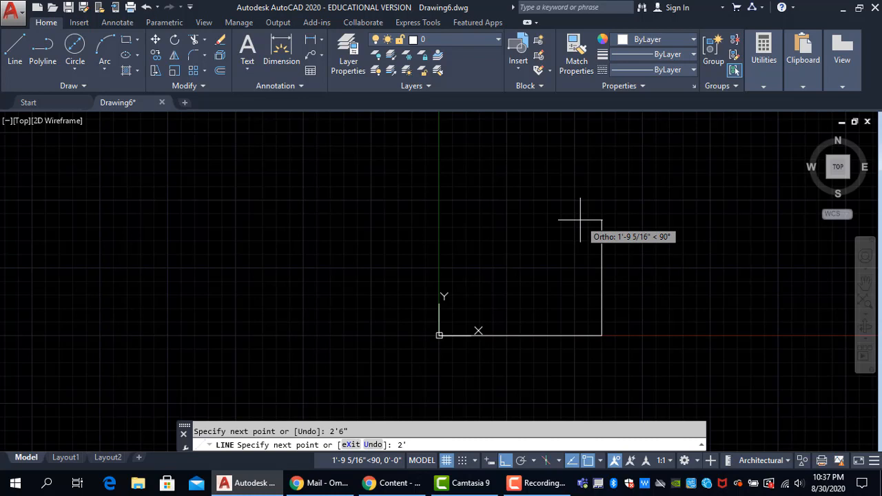
{"action": "type", "text": "6\""}
{"action": "key", "text": "Return"}
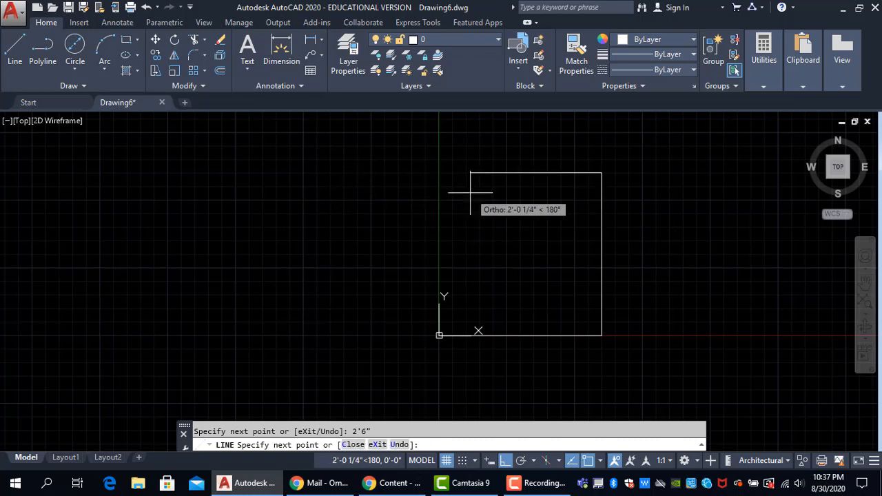
{"action": "type", "text": "2'6"}
{"action": "key", "text": "Return"}
{"action": "type", "text": "c"}
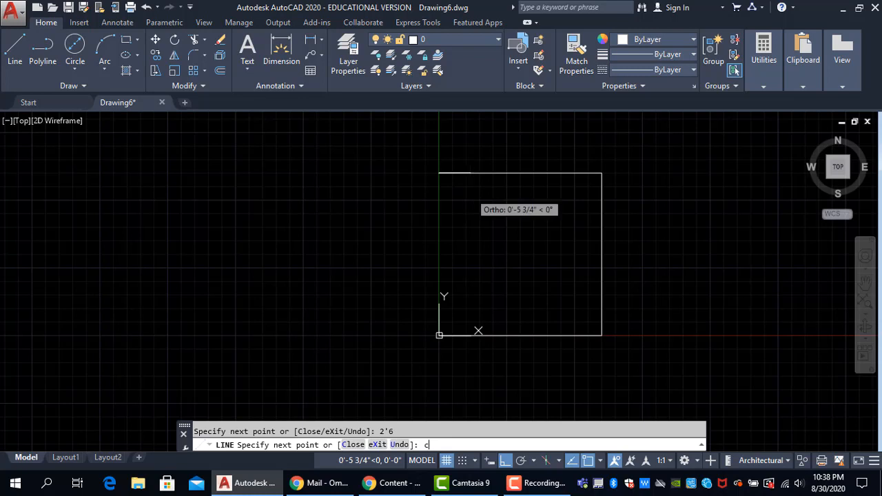
{"action": "key", "text": "Return"}
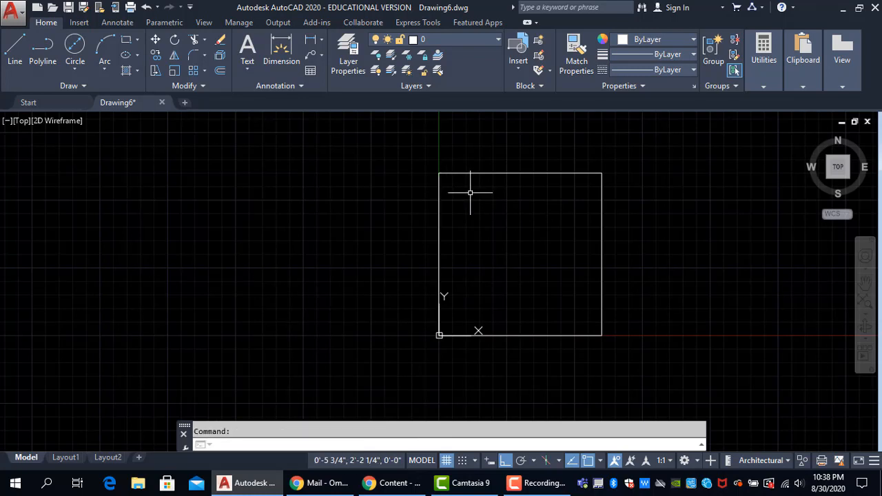
{"action": "middle_click_drag", "start_coordinate": [465, 279], "coordinate": [358, 303]}
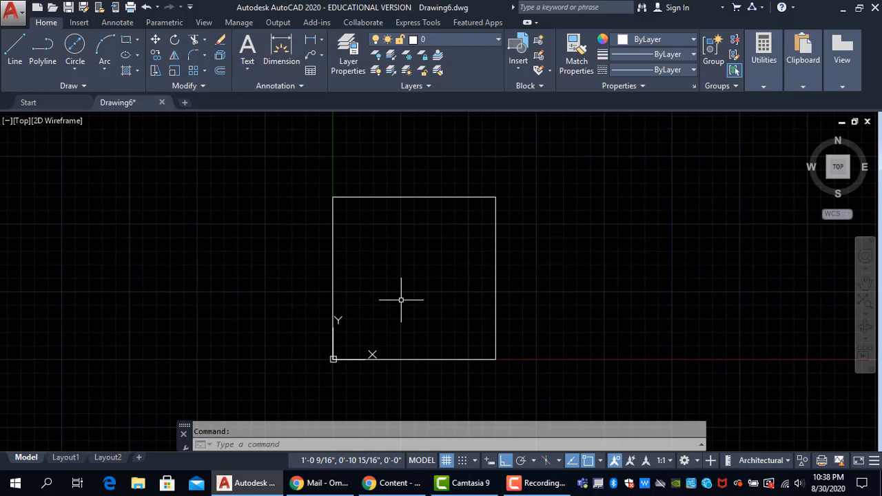
{"action": "middle_click_drag", "start_coordinate": [457, 311], "coordinate": [409, 301]}
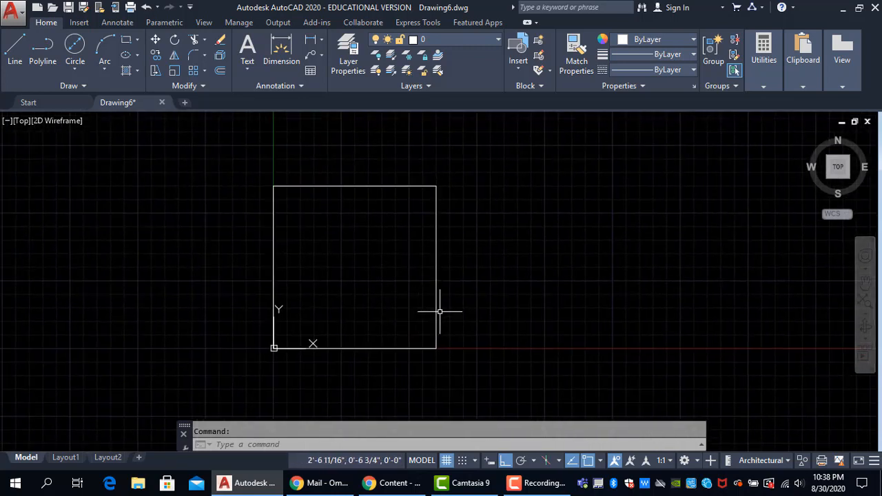
{"action": "scroll", "coordinate": [434, 338], "scroll_direction": "up", "scroll_amount": 2}
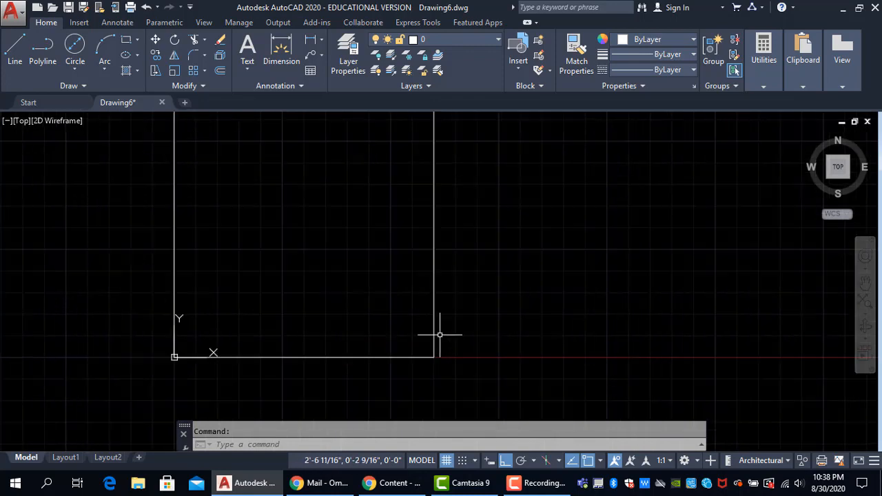
{"action": "mouse_move", "coordinate": [434, 337]}
{"action": "middle_mouse_down"}
{"action": "mouse_move", "coordinate": [464, 351]}
{"action": "mouse_move", "coordinate": [428, 324]}
{"action": "mouse_move", "coordinate": [435, 328]}
{"action": "mouse_move", "coordinate": [421, 331]}
{"action": "middle_mouse_up"}
{"action": "scroll", "coordinate": [464, 351], "scroll_direction": "down", "scroll_amount": 2}
{"action": "key", "text": "Escape"}
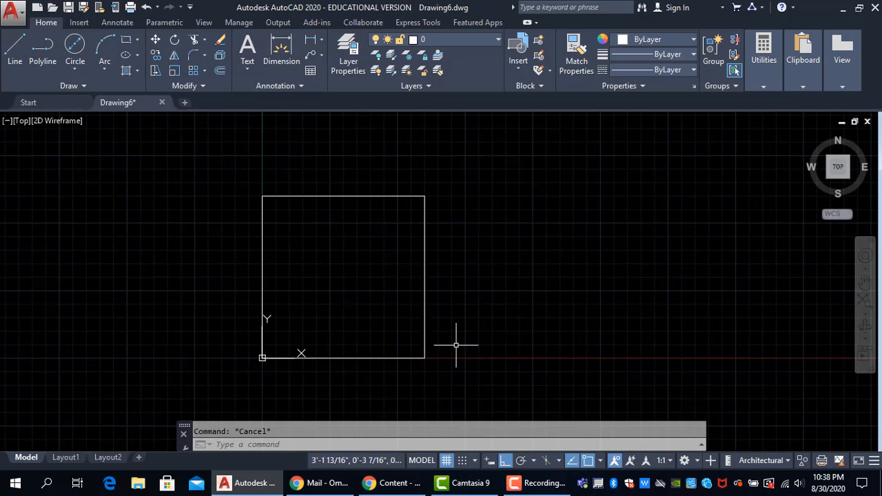
Step: Erase the square's top edge and its bottom edge in two separate Erase operations
{"action": "middle_click_drag", "start_coordinate": [457, 278], "coordinate": [461, 269]}
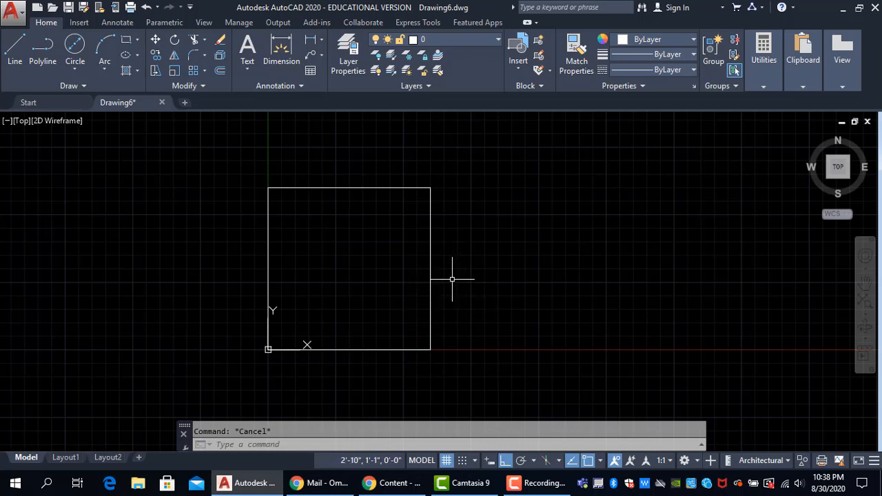
{"action": "left_click", "coordinate": [219, 42]}
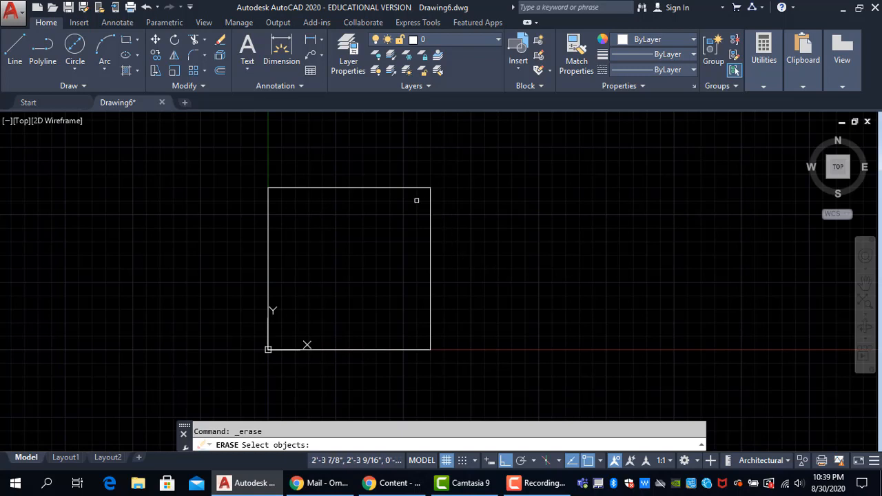
{"action": "left_click", "coordinate": [367, 187]}
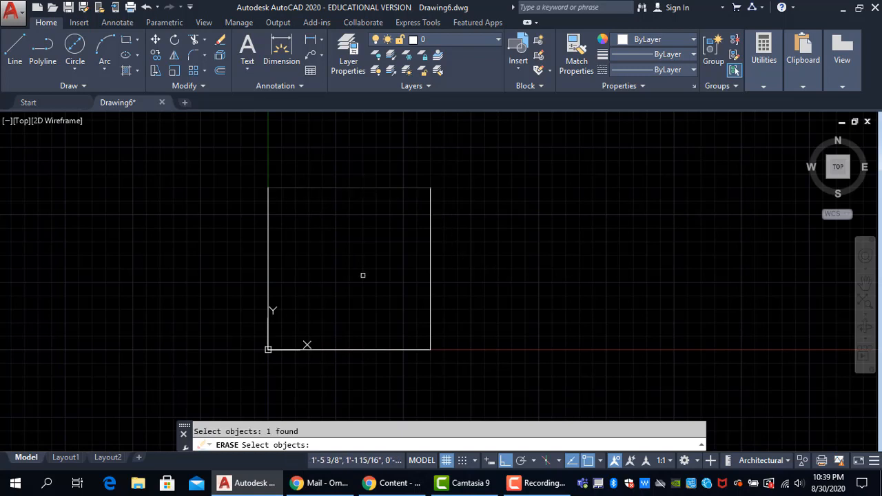
{"action": "key", "text": "Return"}
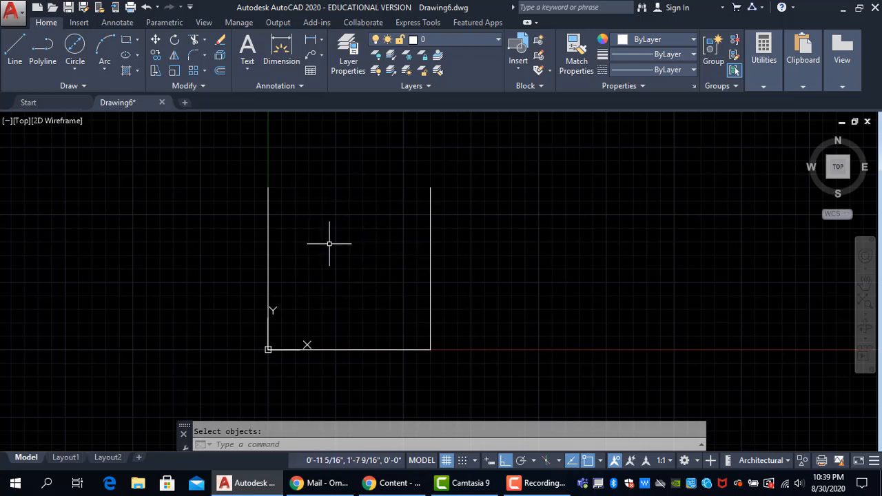
{"action": "left_click", "coordinate": [219, 44]}
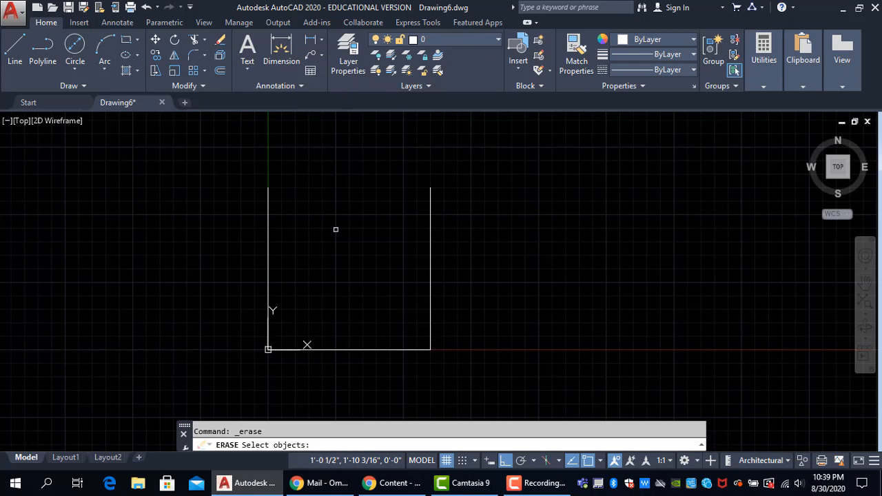
{"action": "left_click", "coordinate": [383, 350]}
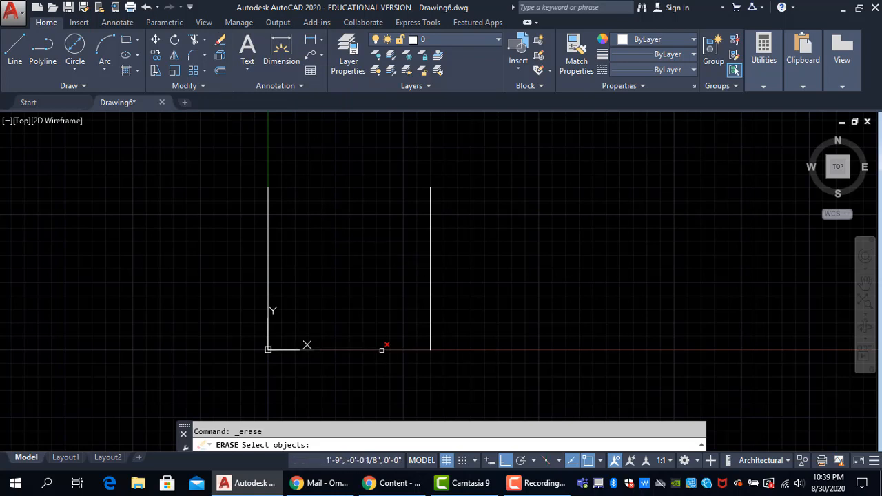
{"action": "key", "text": "Return"}
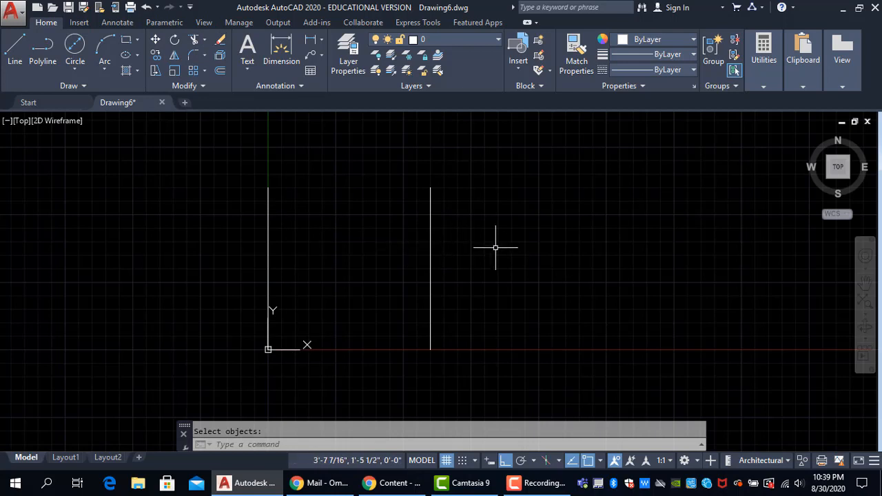
{"action": "middle_click_drag", "start_coordinate": [489, 244], "coordinate": [402, 240]}
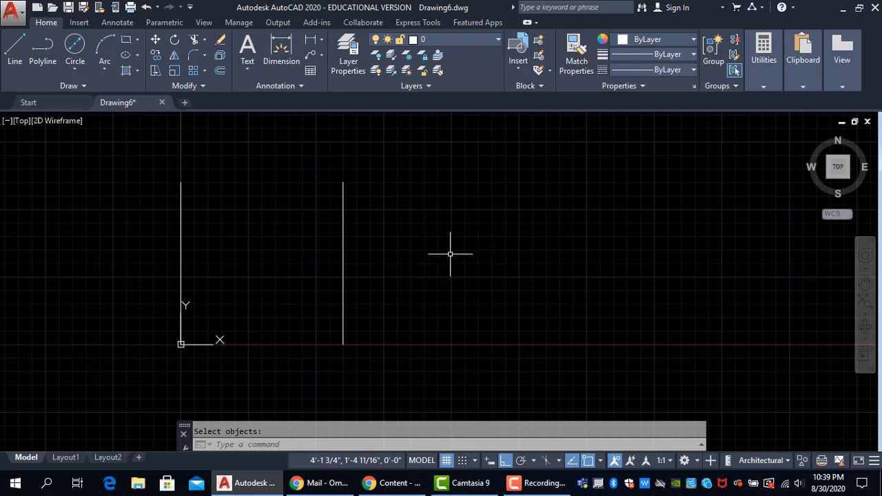
{"action": "left_click", "coordinate": [180, 55]}
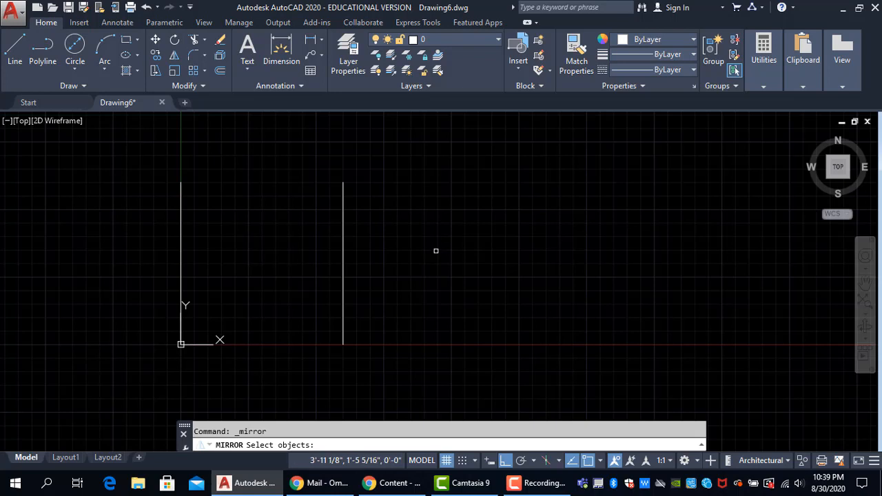
{"action": "key", "text": "Escape"}
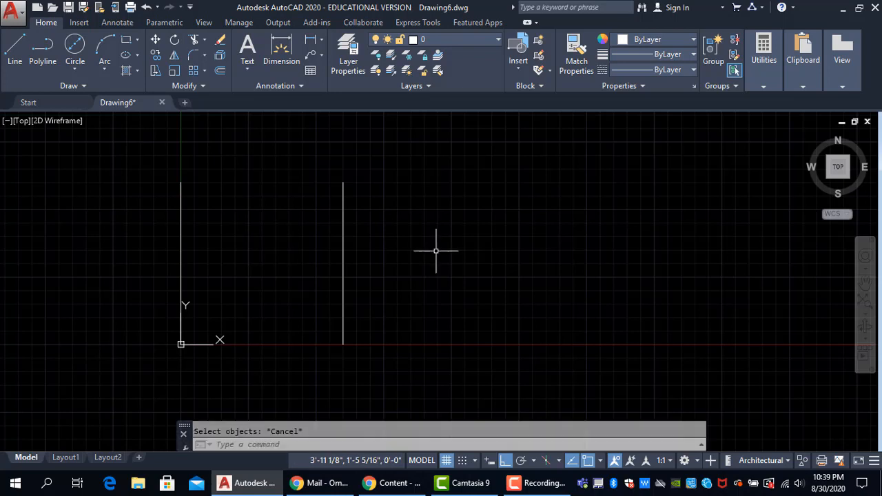
Step: Erase the two remaining vertical lines together by selecting both with one selection window
{"action": "middle_click_drag", "start_coordinate": [429, 260], "coordinate": [501, 291]}
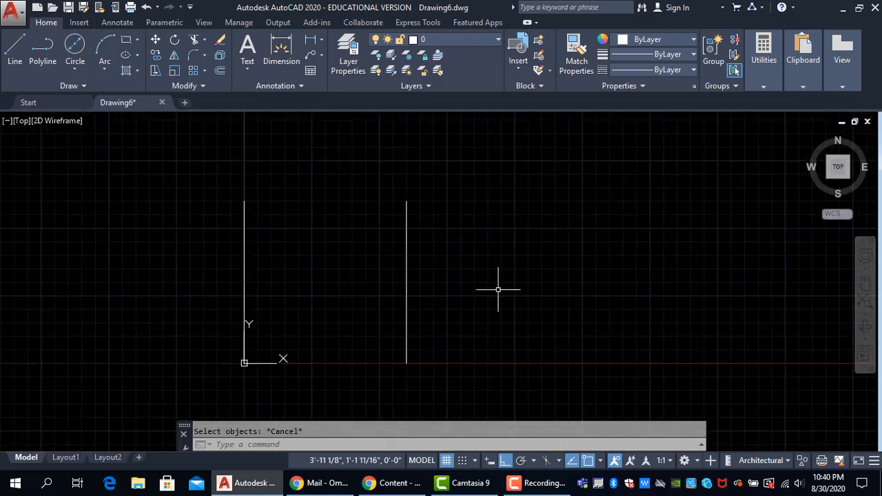
{"action": "left_click", "coordinate": [473, 291]}
{"action": "left_click", "coordinate": [120, 236]}
{"action": "type", "text": "e"}
{"action": "key", "text": "Return"}
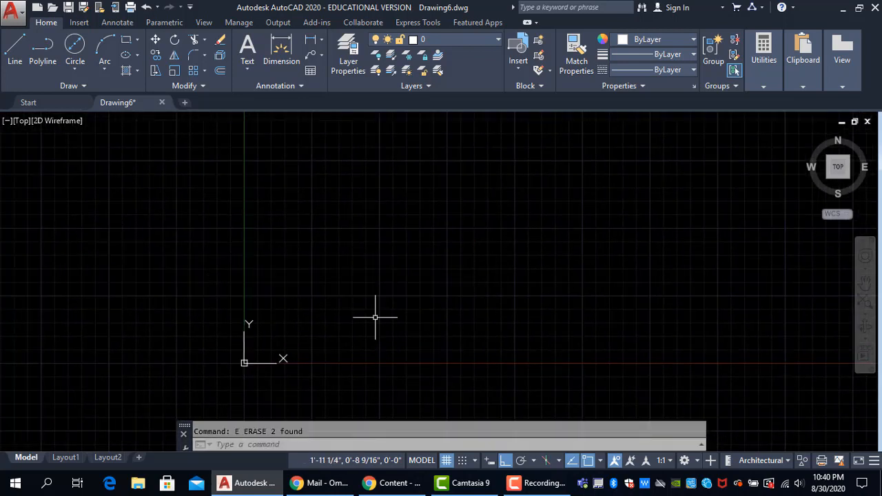
Step: Enlarge the command window so it shows several lines of command history
{"action": "middle_click_drag", "start_coordinate": [374, 315], "coordinate": [374, 268]}
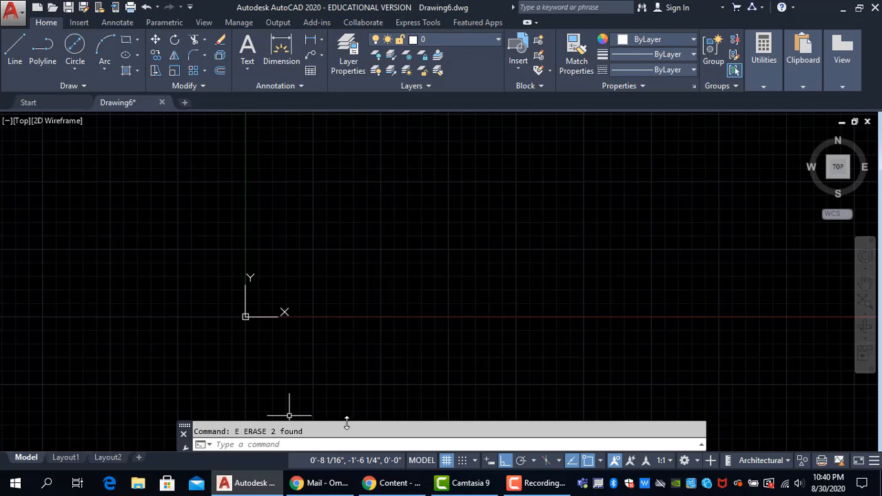
{"action": "left_click_drag", "start_coordinate": [347, 422], "coordinate": [347, 392]}
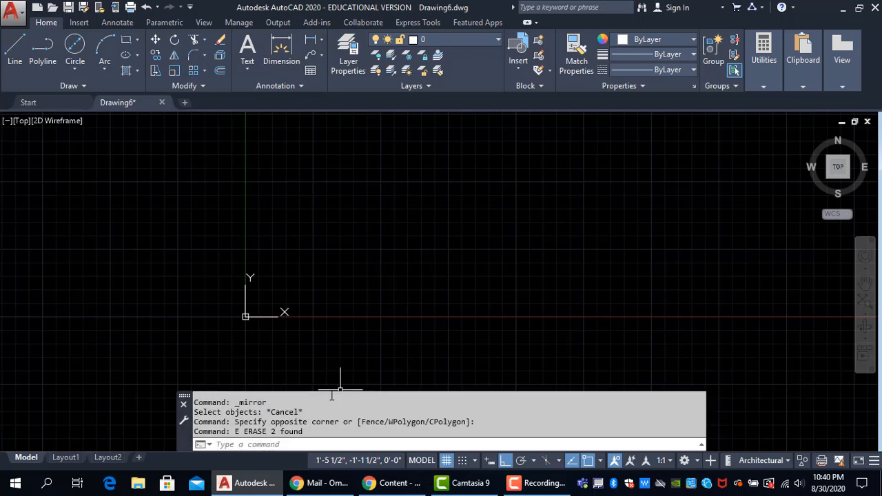
{"action": "middle_click_drag", "start_coordinate": [276, 401], "coordinate": [218, 394]}
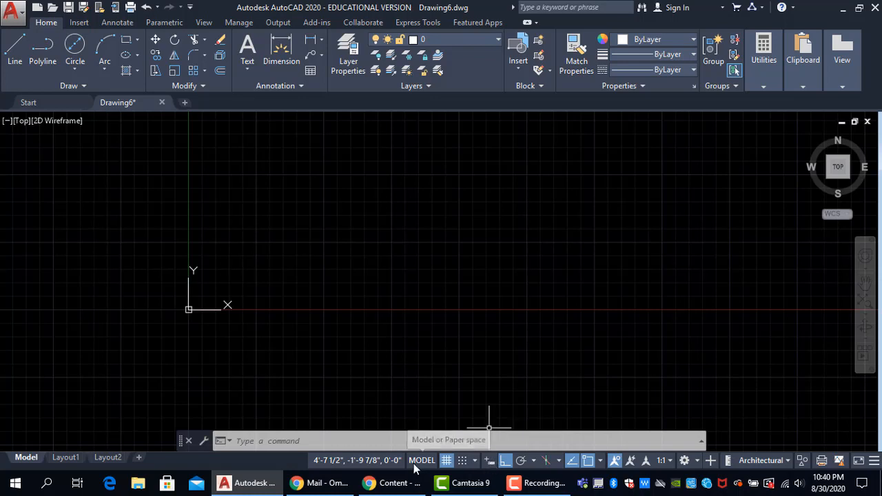
Step: Check the status bar customization list for the Dynamic Input entry, and close the list
{"action": "left_click", "coordinate": [876, 460]}
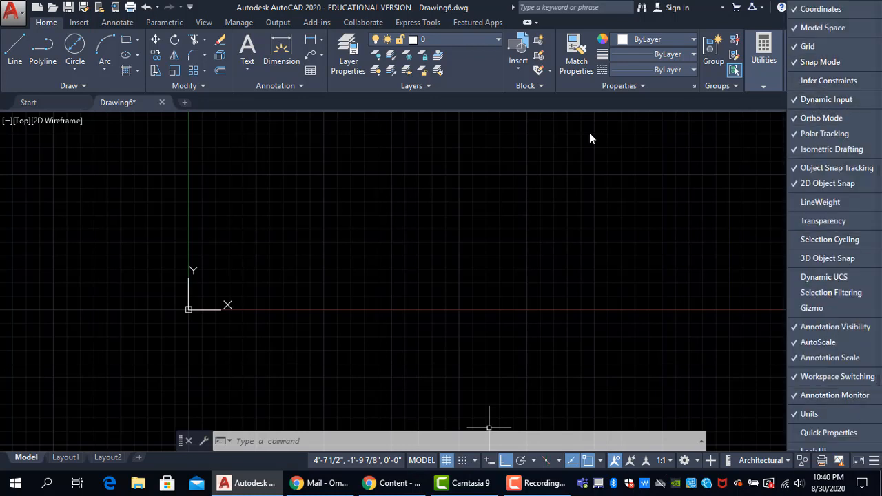
{"action": "left_click", "coordinate": [557, 224]}
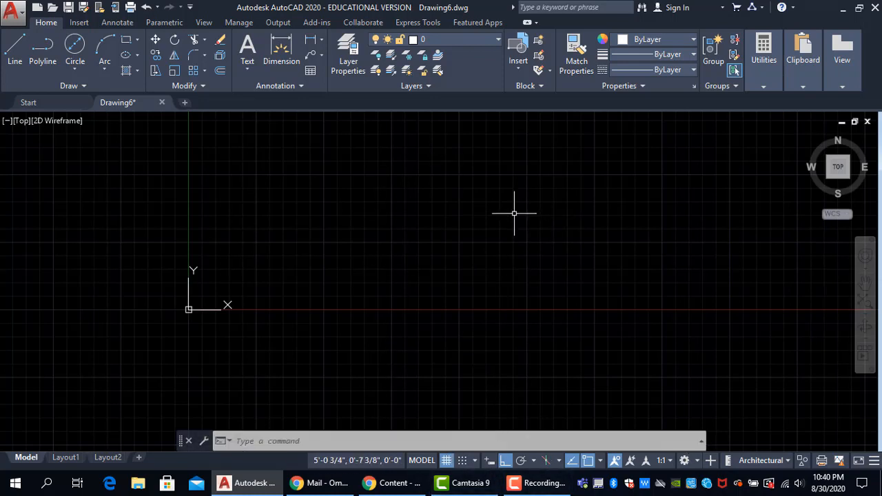
{"action": "middle_click_drag", "start_coordinate": [418, 245], "coordinate": [409, 311]}
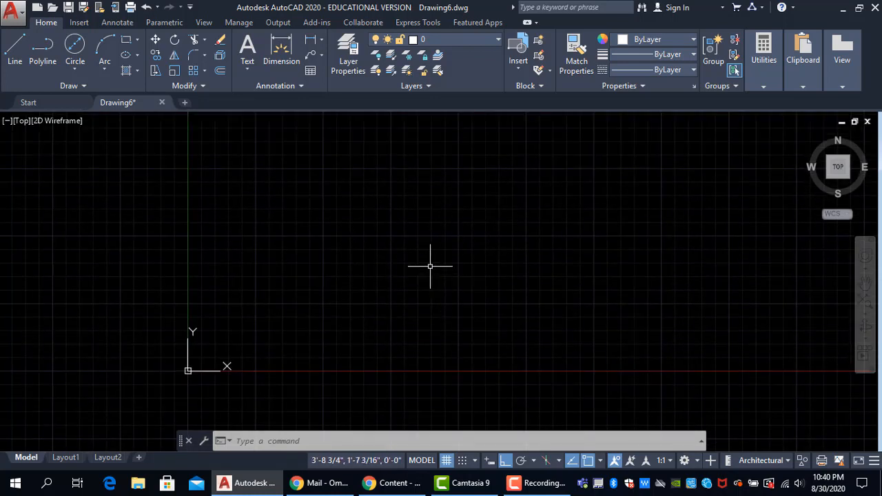
Step: Switch Dynamic Input on and off again, and draw an open outline of four freehand orthogonal segments near the origin
{"action": "left_click", "coordinate": [490, 461]}
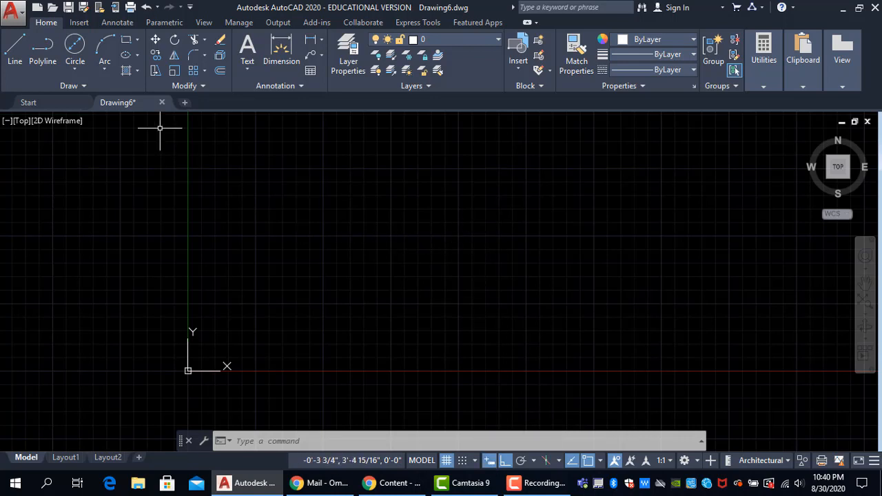
{"action": "left_click", "coordinate": [489, 462]}
{"action": "left_click", "coordinate": [15, 51]}
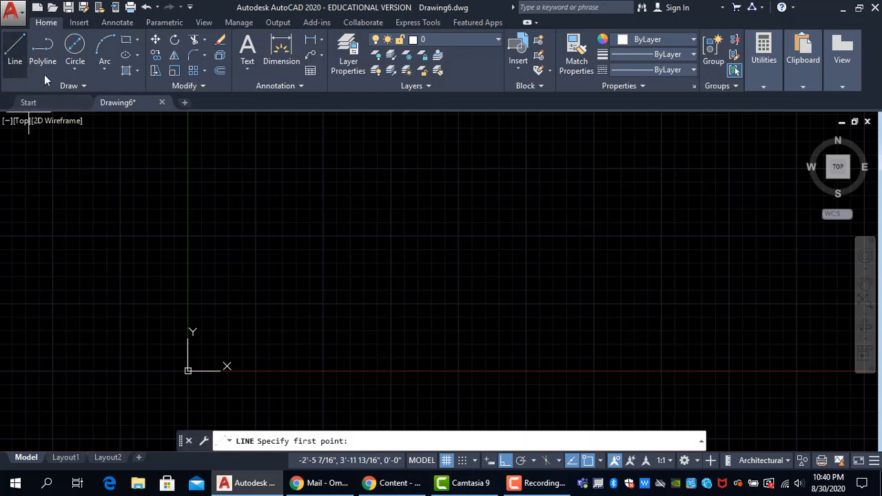
{"action": "left_click", "coordinate": [302, 334]}
{"action": "left_click", "coordinate": [445, 333]}
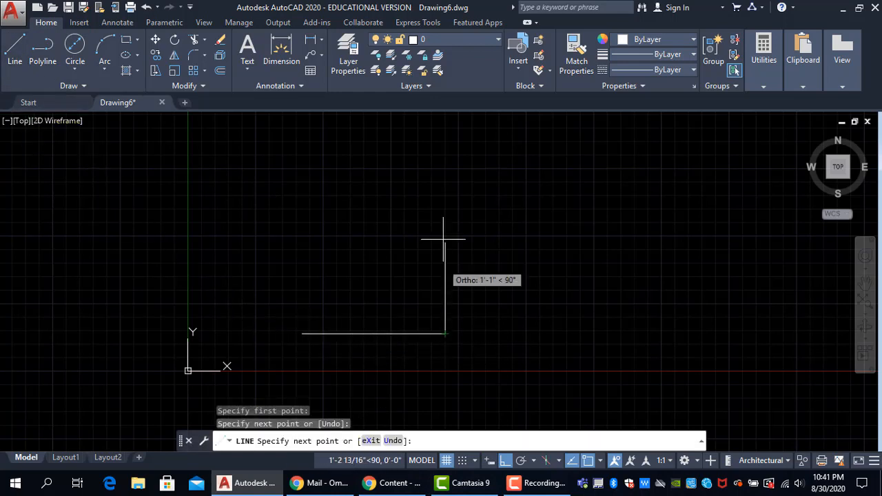
{"action": "left_click", "coordinate": [445, 211]}
{"action": "left_click", "coordinate": [340, 211]}
{"action": "left_click", "coordinate": [373, 294]}
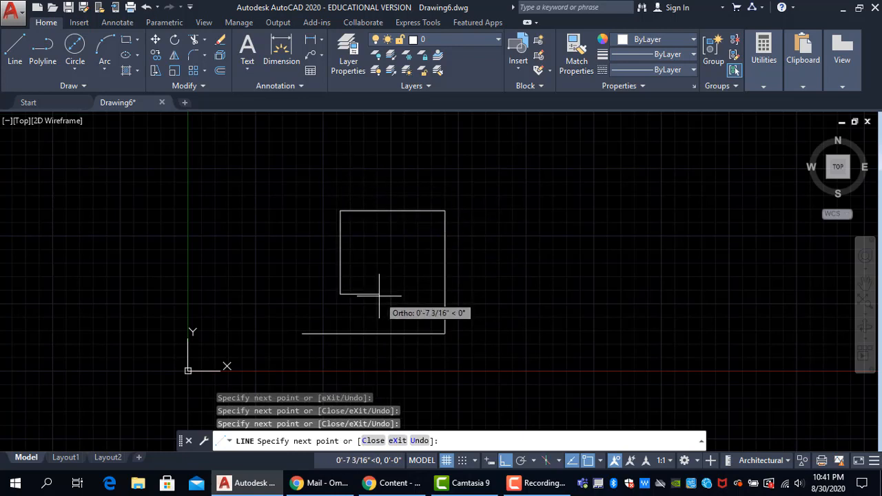
{"action": "key", "text": "Escape"}
{"action": "middle_click_drag", "start_coordinate": [387, 297], "coordinate": [255, 300]}
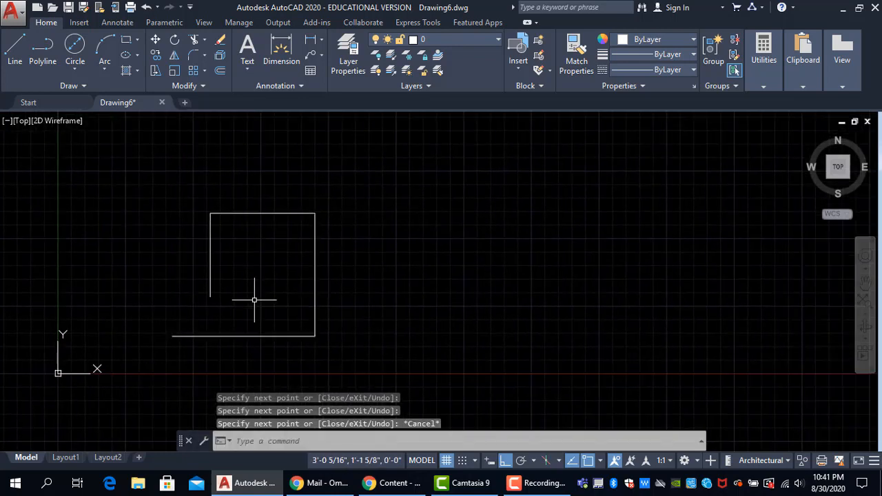
Step: Turn on Dynamic Input and draw a single horizontal line 2'6" long to the right of the open outline
{"action": "left_click", "coordinate": [489, 462]}
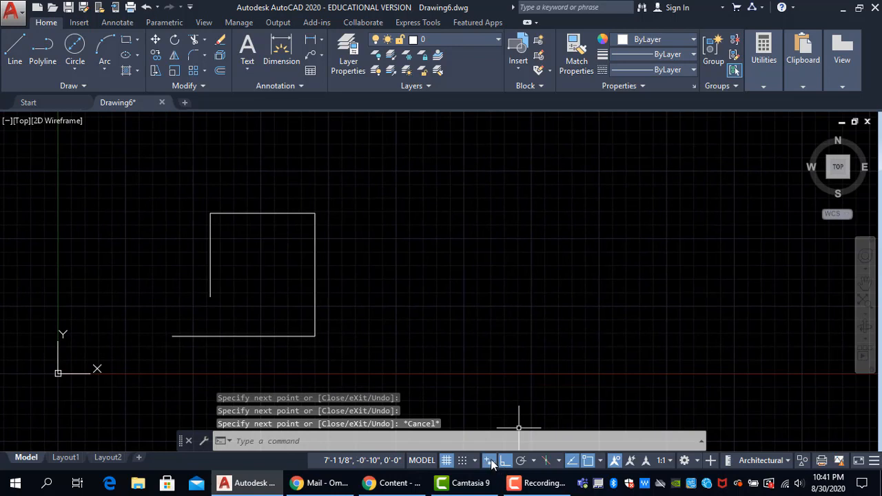
{"action": "left_click", "coordinate": [15, 61]}
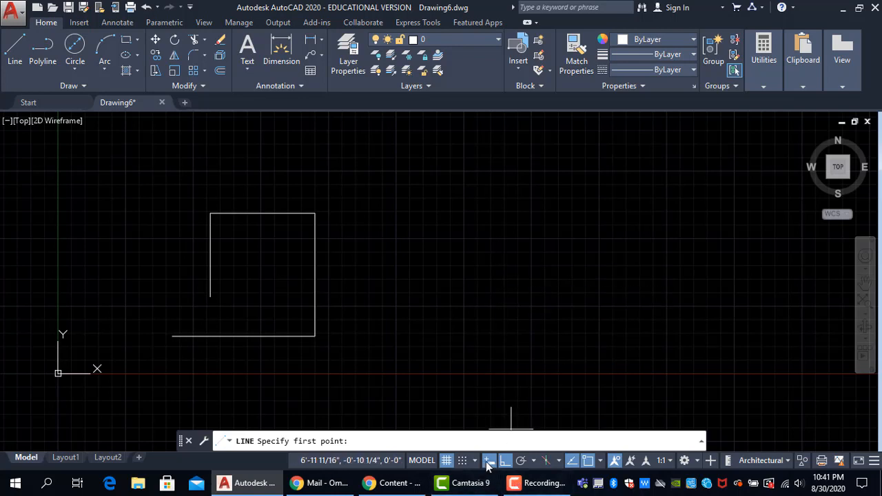
{"action": "left_click", "coordinate": [384, 235]}
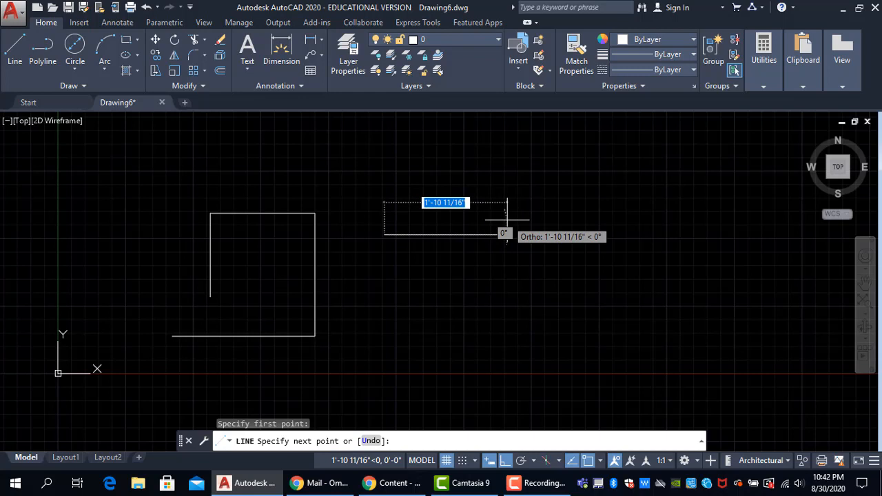
{"action": "type", "text": "2"}
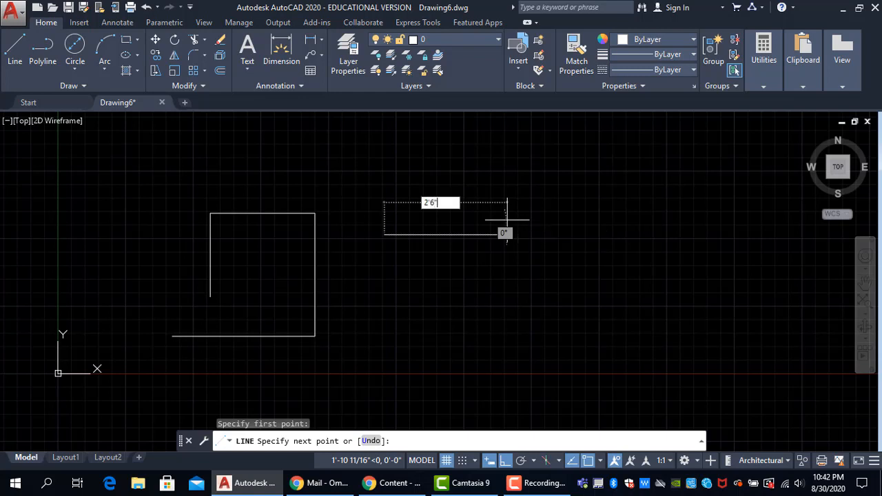
{"action": "key", "text": "Return"}
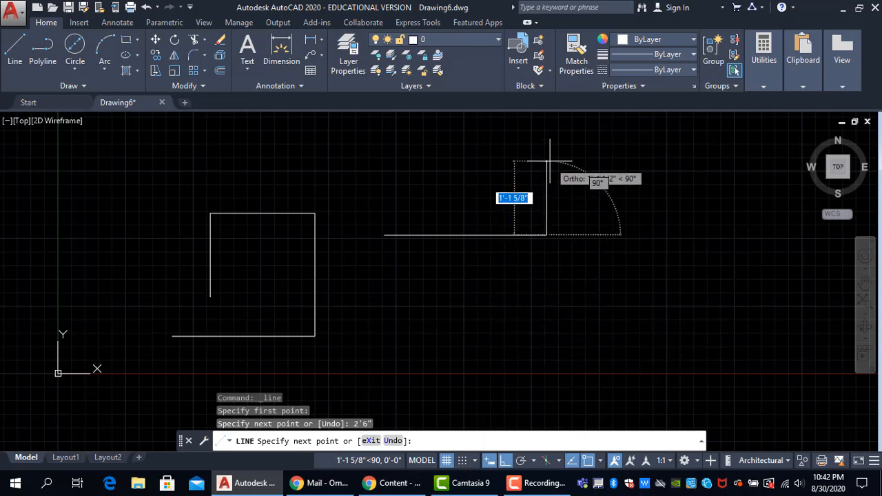
{"action": "middle_click_drag", "start_coordinate": [550, 169], "coordinate": [539, 236]}
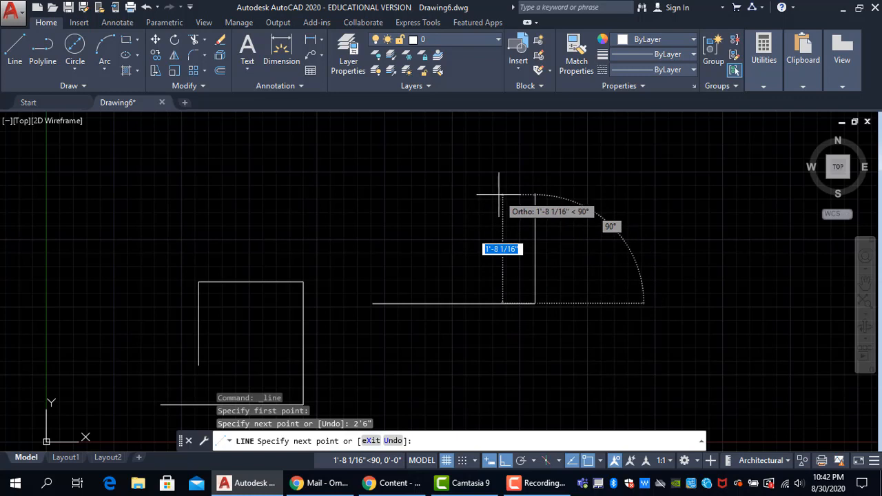
{"action": "key", "text": "Escape"}
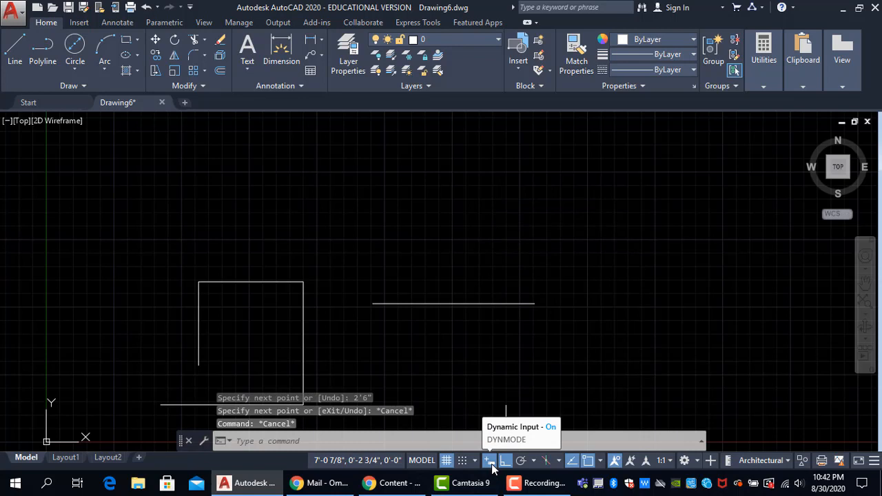
Step: Turn off Dynamic Input and try starting a horizontal line above the 2'6" line
{"action": "left_click", "coordinate": [490, 467]}
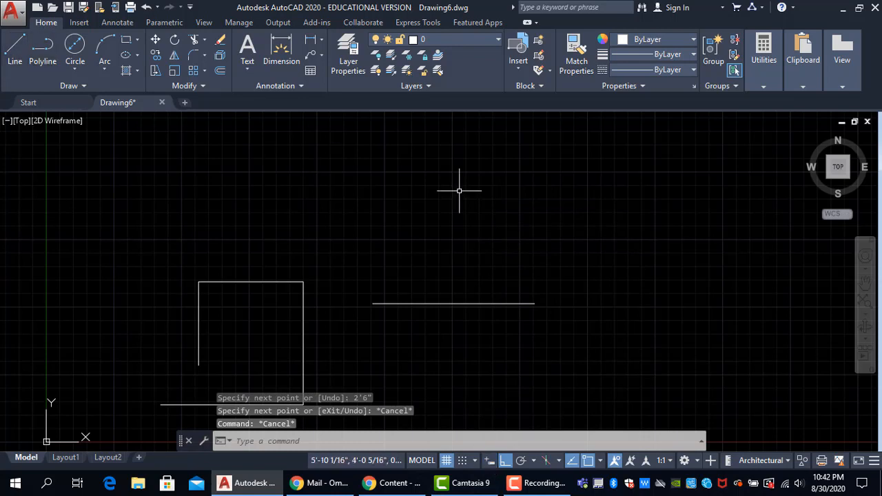
{"action": "left_click", "coordinate": [445, 222]}
{"action": "key", "text": "Escape"}
{"action": "type", "text": "`l"}
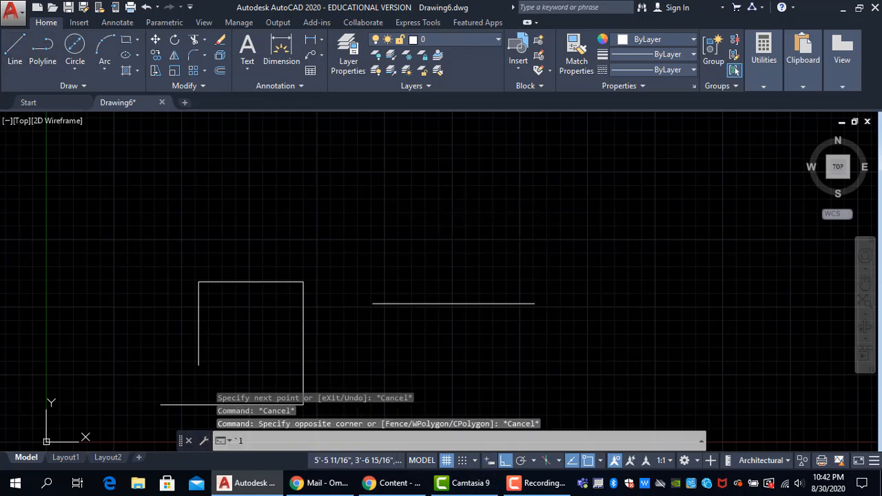
{"action": "key", "text": "Return"}
{"action": "left_click", "coordinate": [413, 219]}
{"action": "key", "text": "Escape"}
{"action": "type", "text": "l"}
{"action": "key", "text": "Return"}
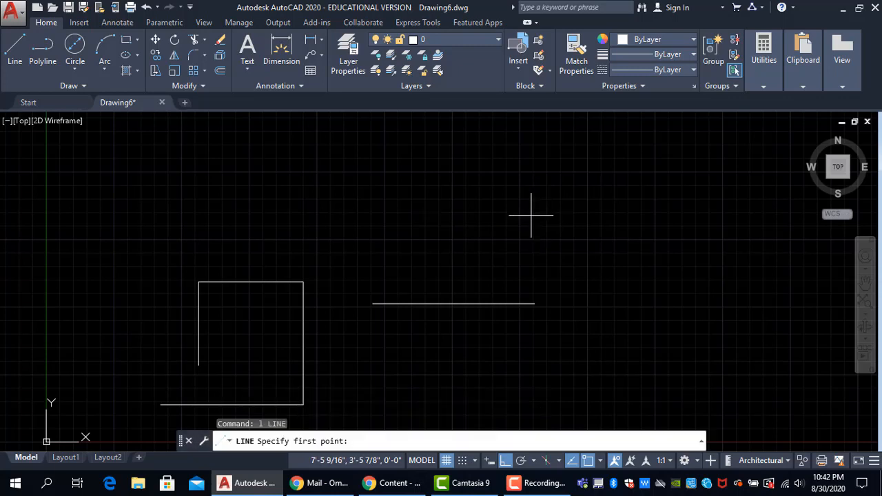
{"action": "left_click", "coordinate": [388, 232]}
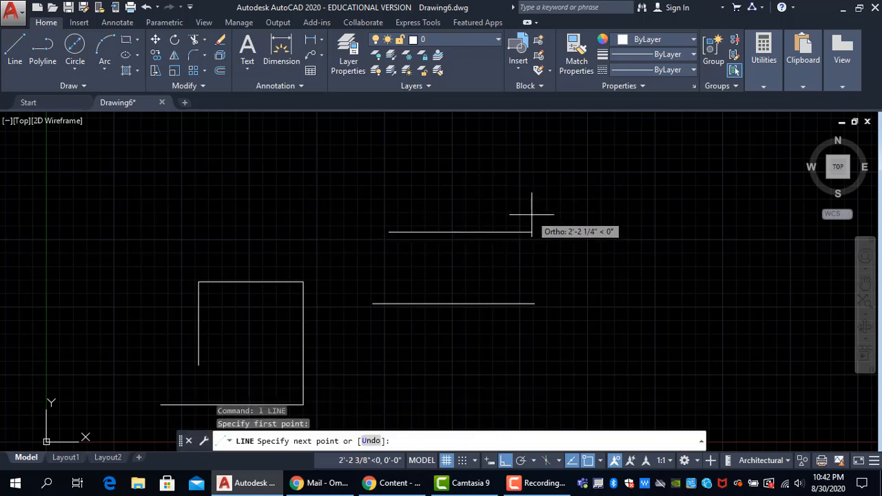
{"action": "key", "text": "Escape"}
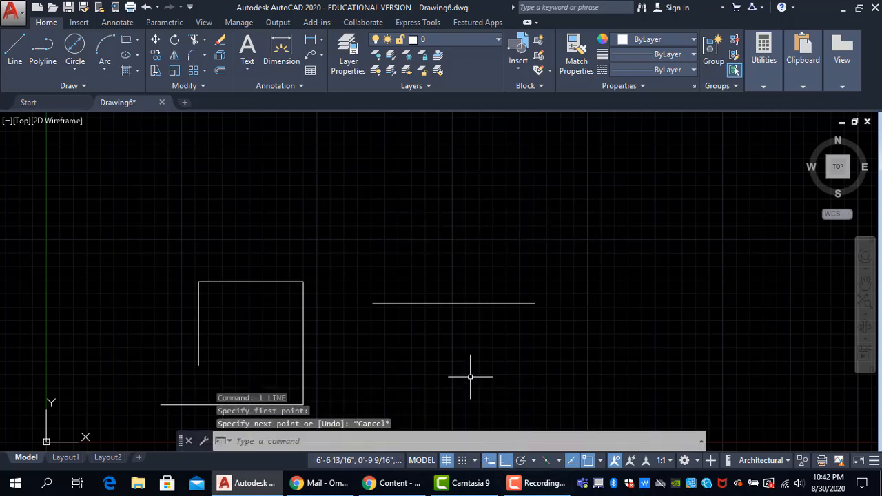
Step: With Dynamic Input on, draw a stepped line of freehand segments going right, up and right above the 2'6" line
{"action": "key", "text": "Return"}
{"action": "left_click", "coordinate": [426, 231]}
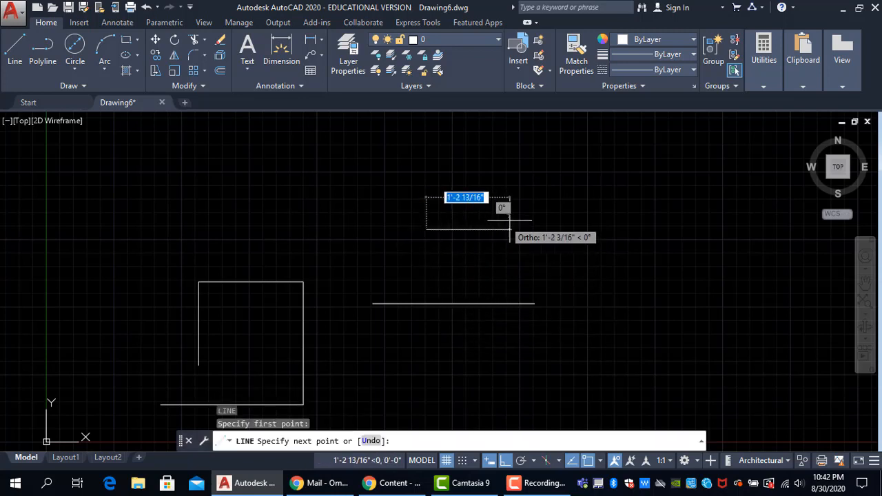
{"action": "left_click", "coordinate": [537, 166]}
{"action": "left_click", "coordinate": [613, 166]}
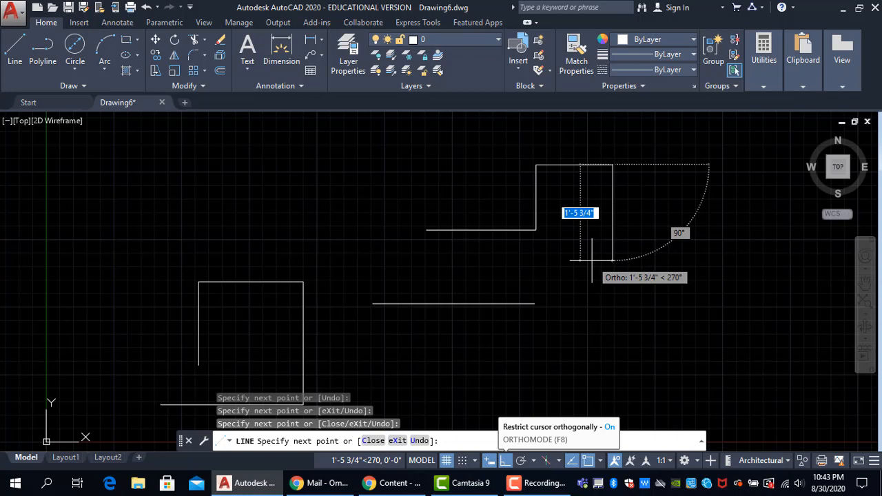
{"action": "left_click", "coordinate": [489, 460]}
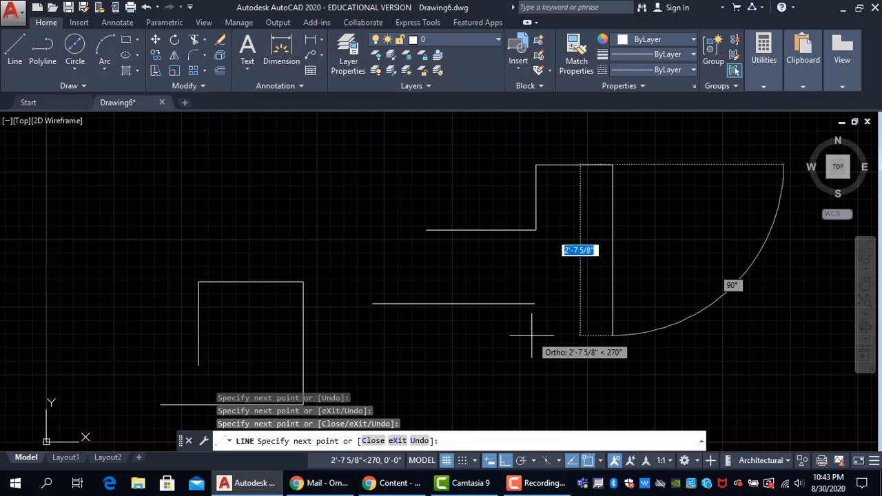